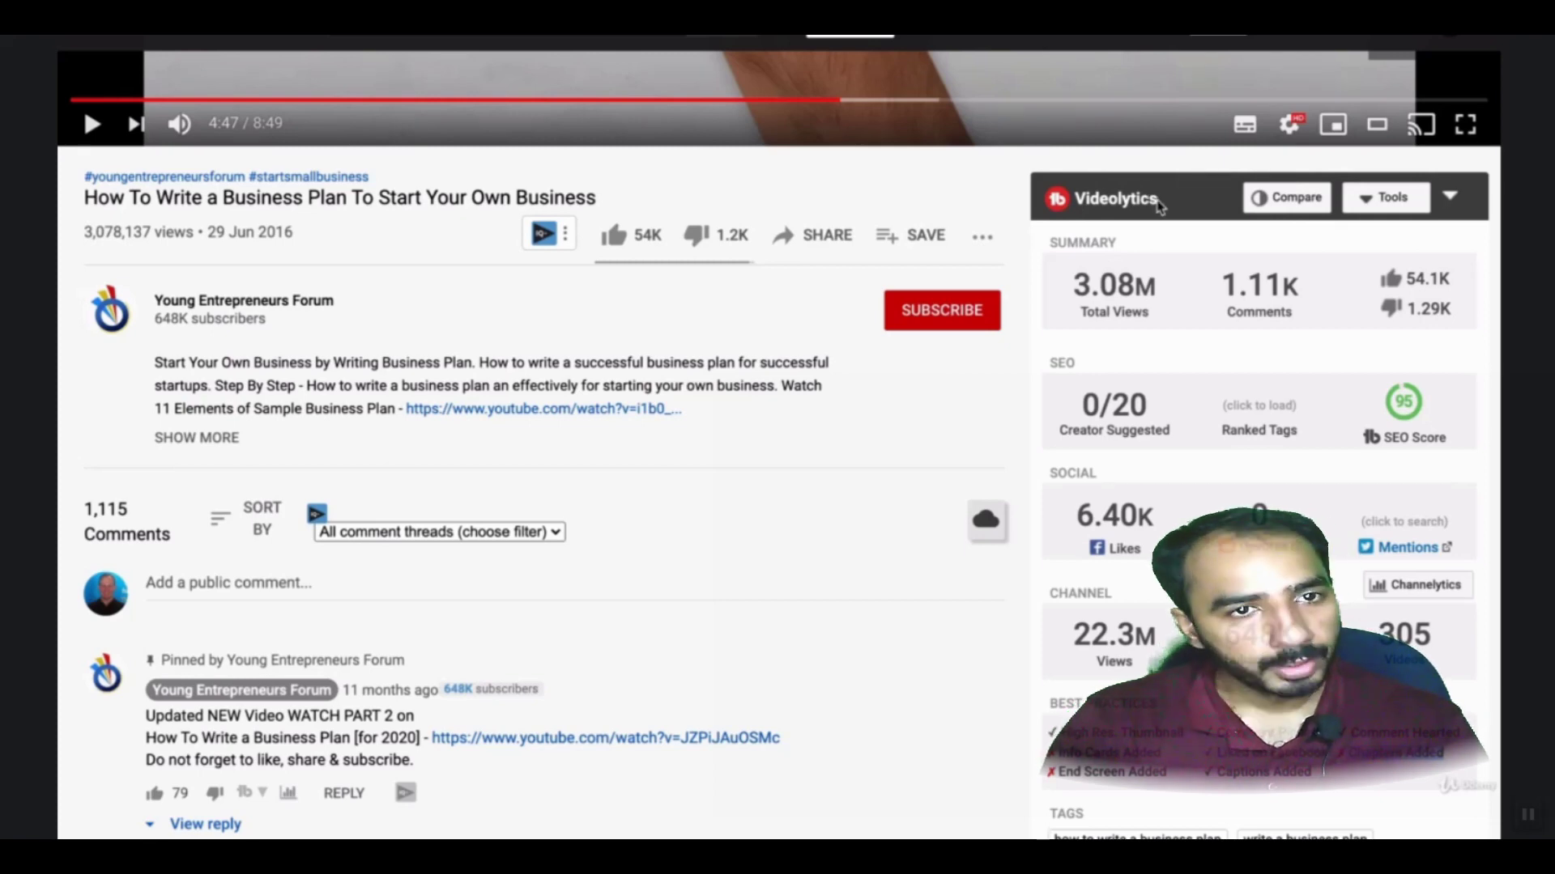
# - Highlight the Videolytics heading, then scroll to its tag list showing 'how to write a business plan'
pyautogui.moveTo(1158, 205); pyautogui.dragTo(1078, 200)
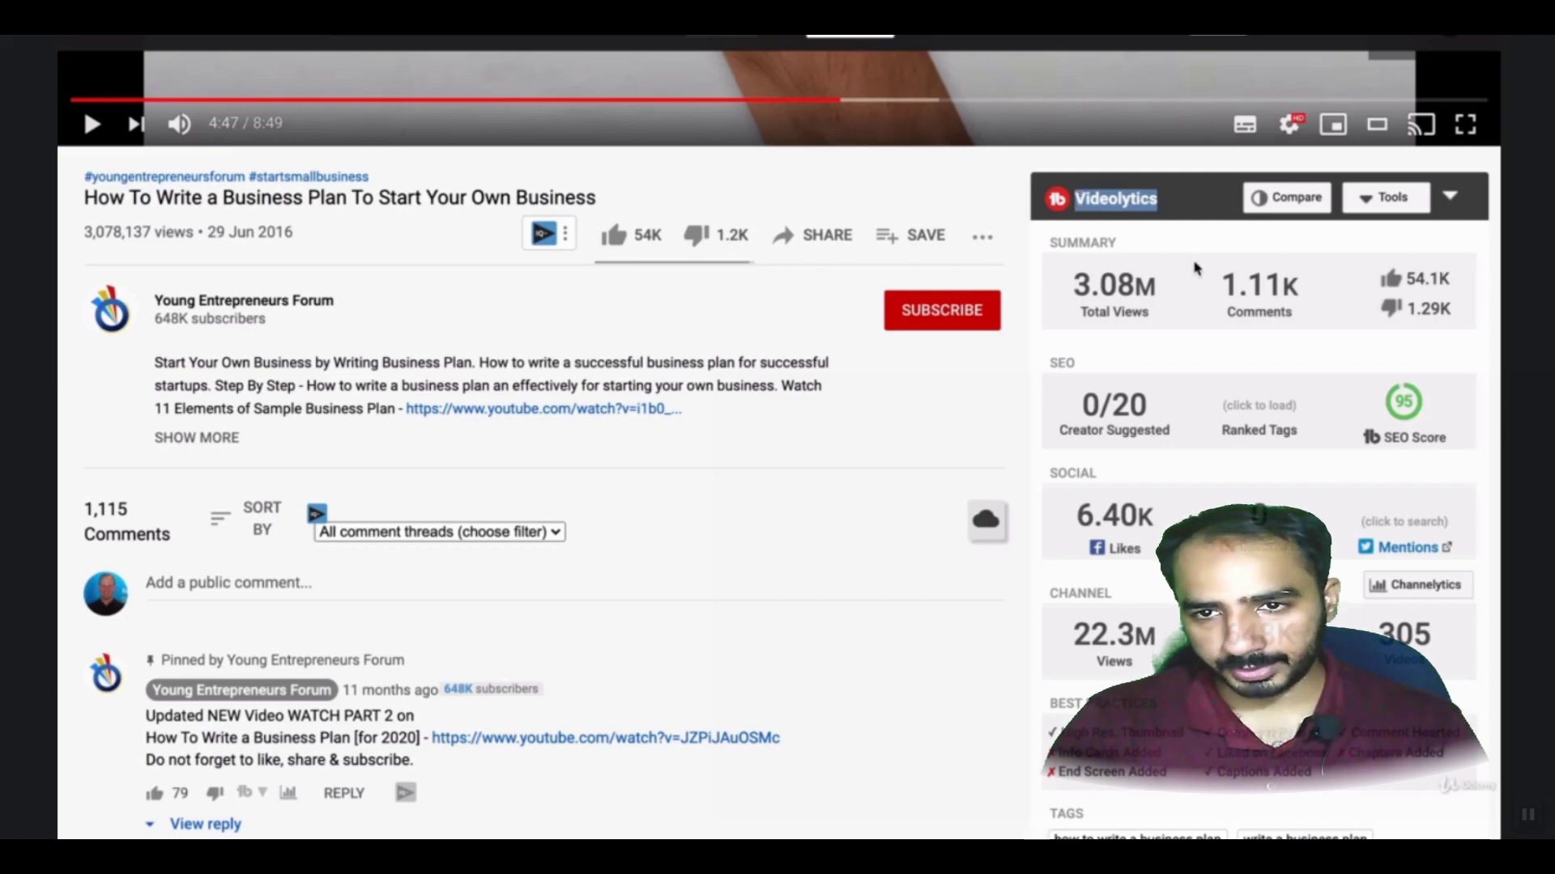
pyautogui.scroll(-10, 1194, 267)
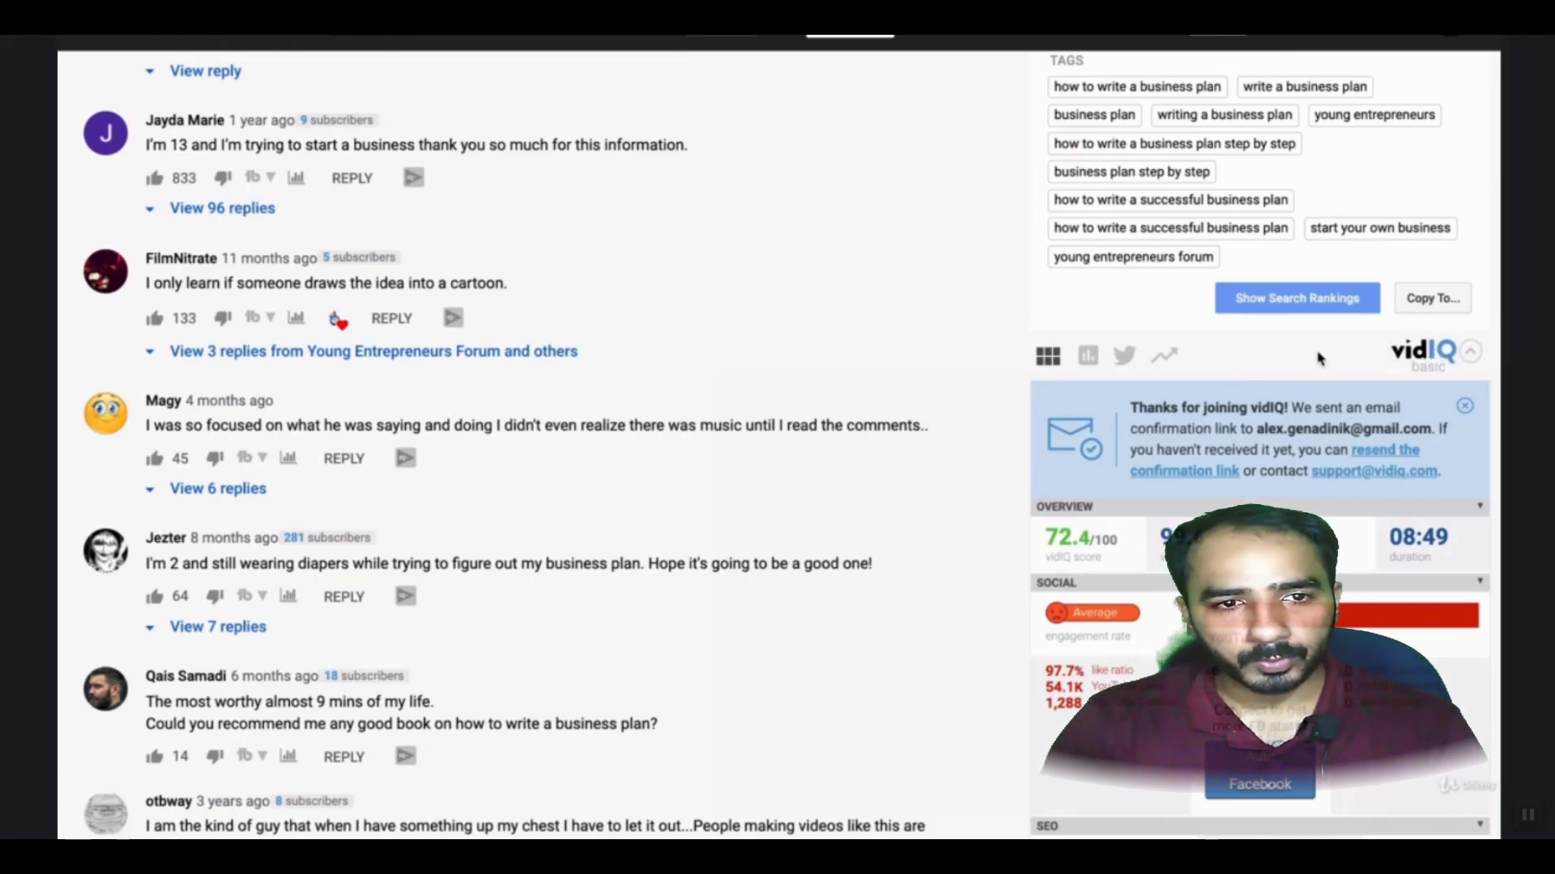
pyautogui.scroll(10, 1317, 358)
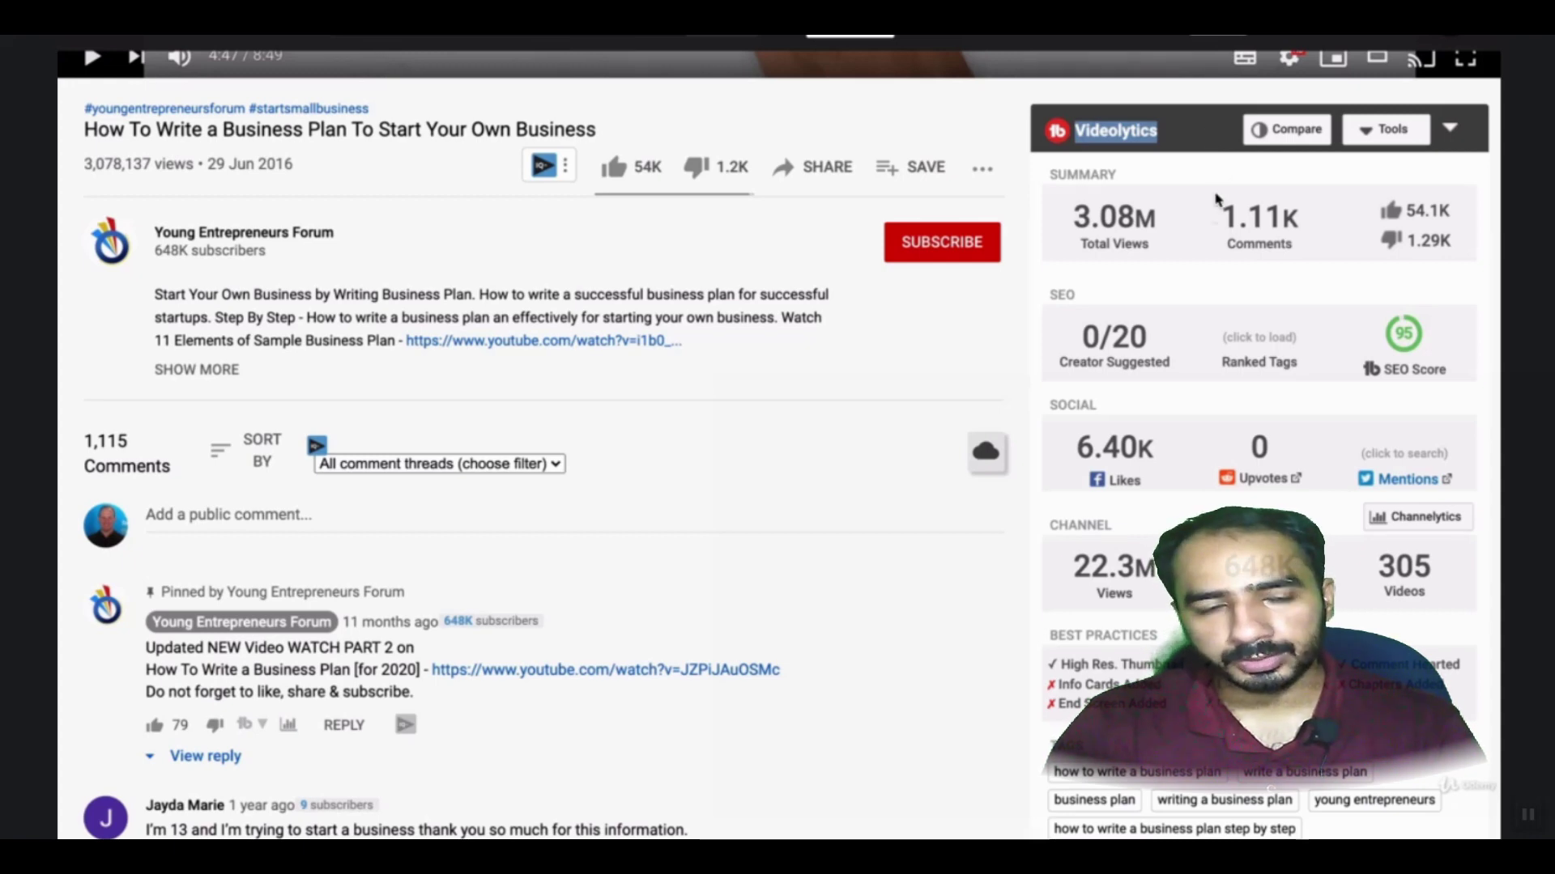
pyautogui.scroll(-3, 1208, 361)
pyautogui.scroll(-1, 1208, 366)
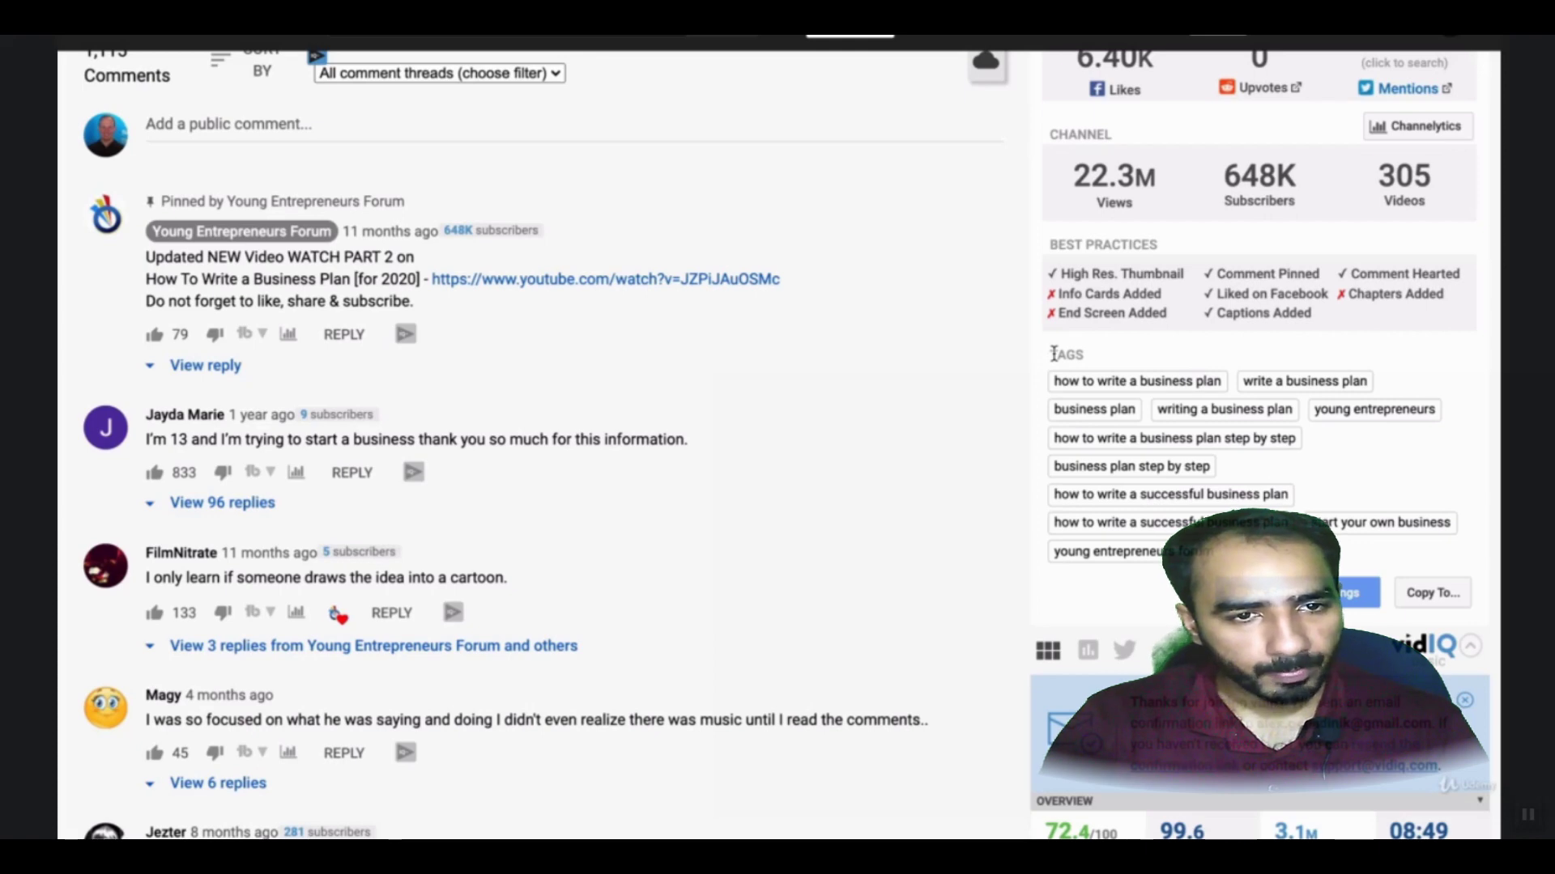
pyautogui.moveTo(1057, 354); pyautogui.dragTo(1084, 354)
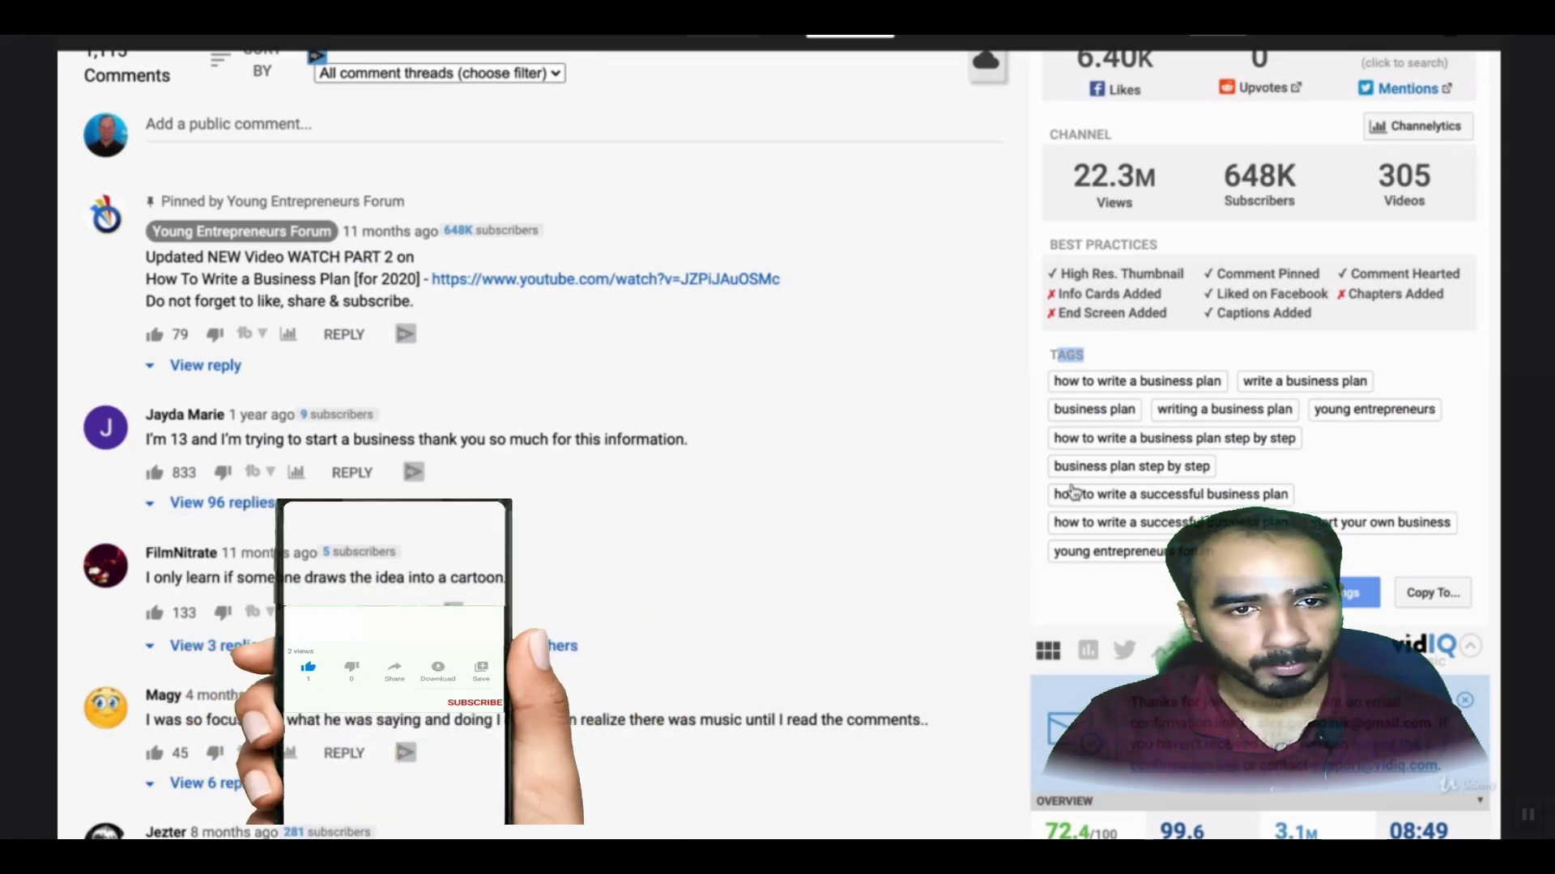
pyautogui.scroll(3, 1187, 442)
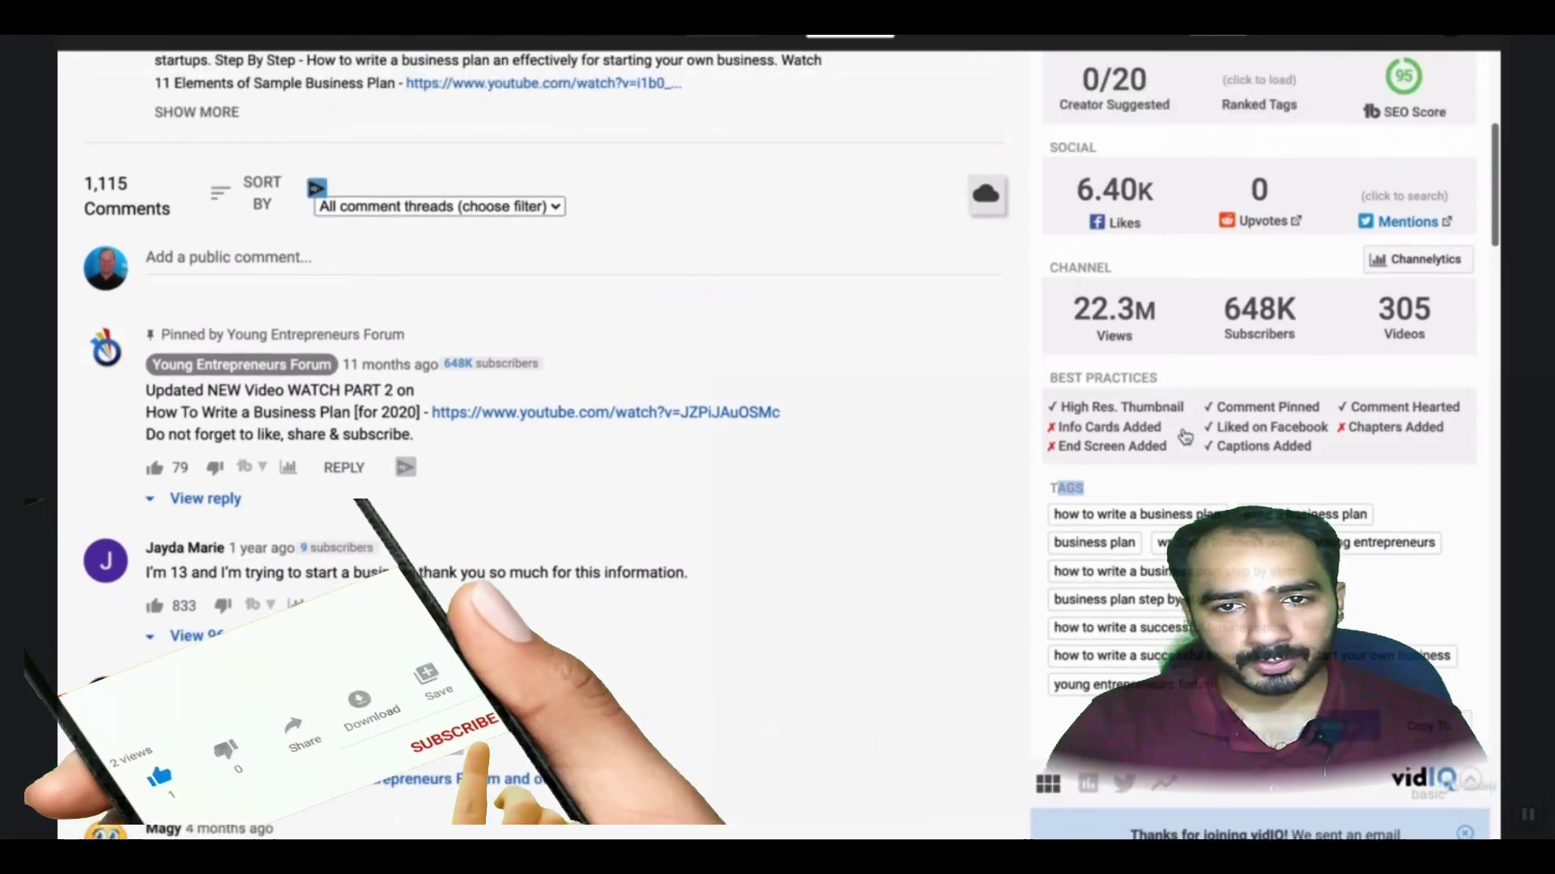
pyautogui.scroll(3, 1184, 438)
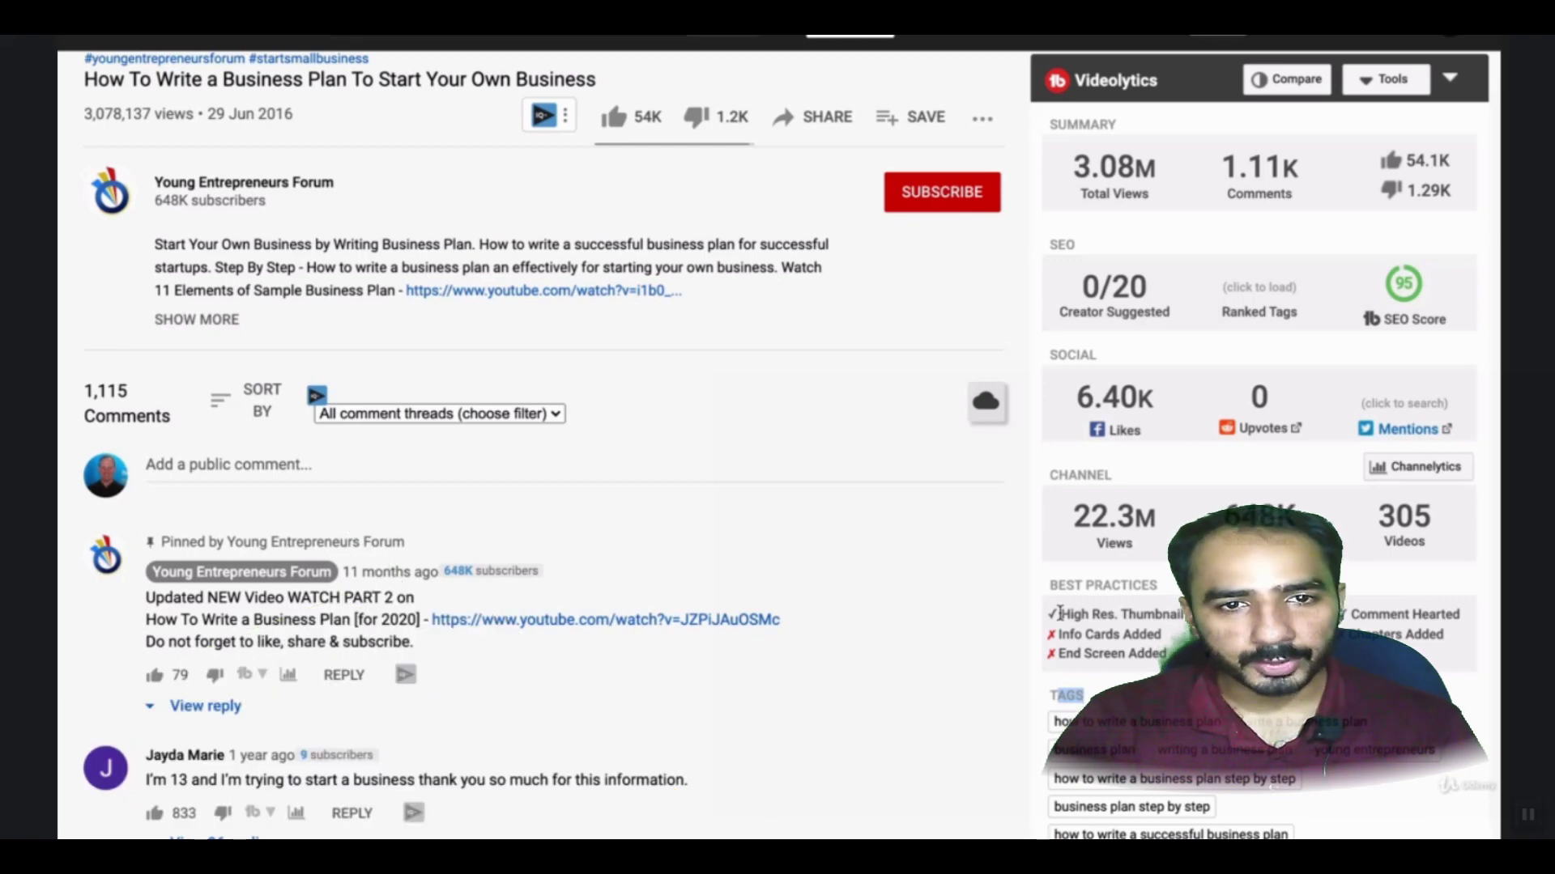
pyautogui.moveTo(1059, 613); pyautogui.dragTo(1111, 630)
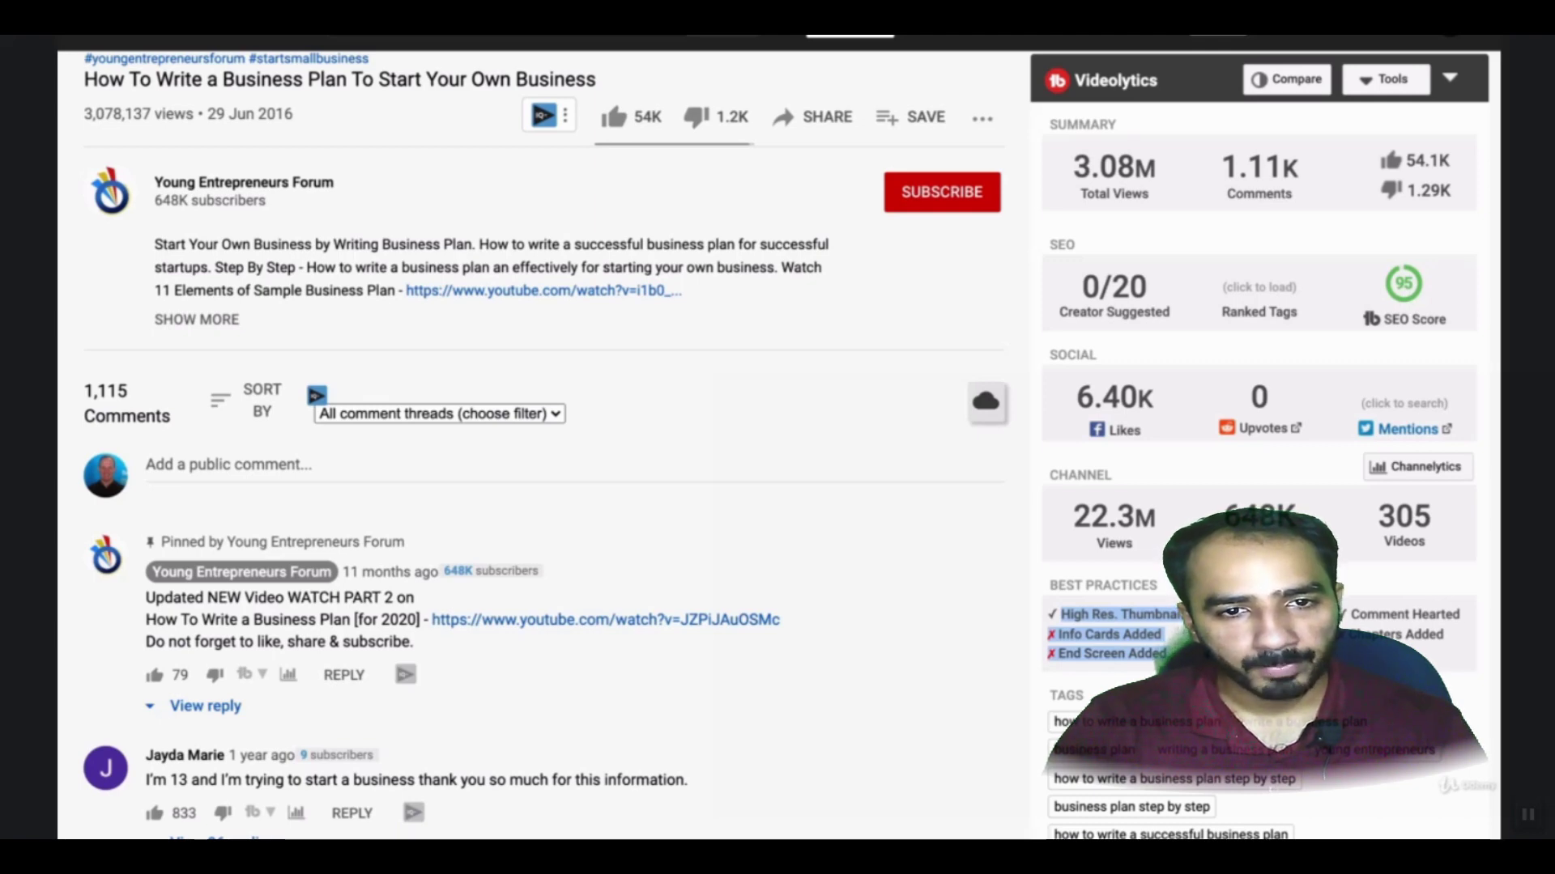
pyautogui.scroll(-2, 1383, 627)
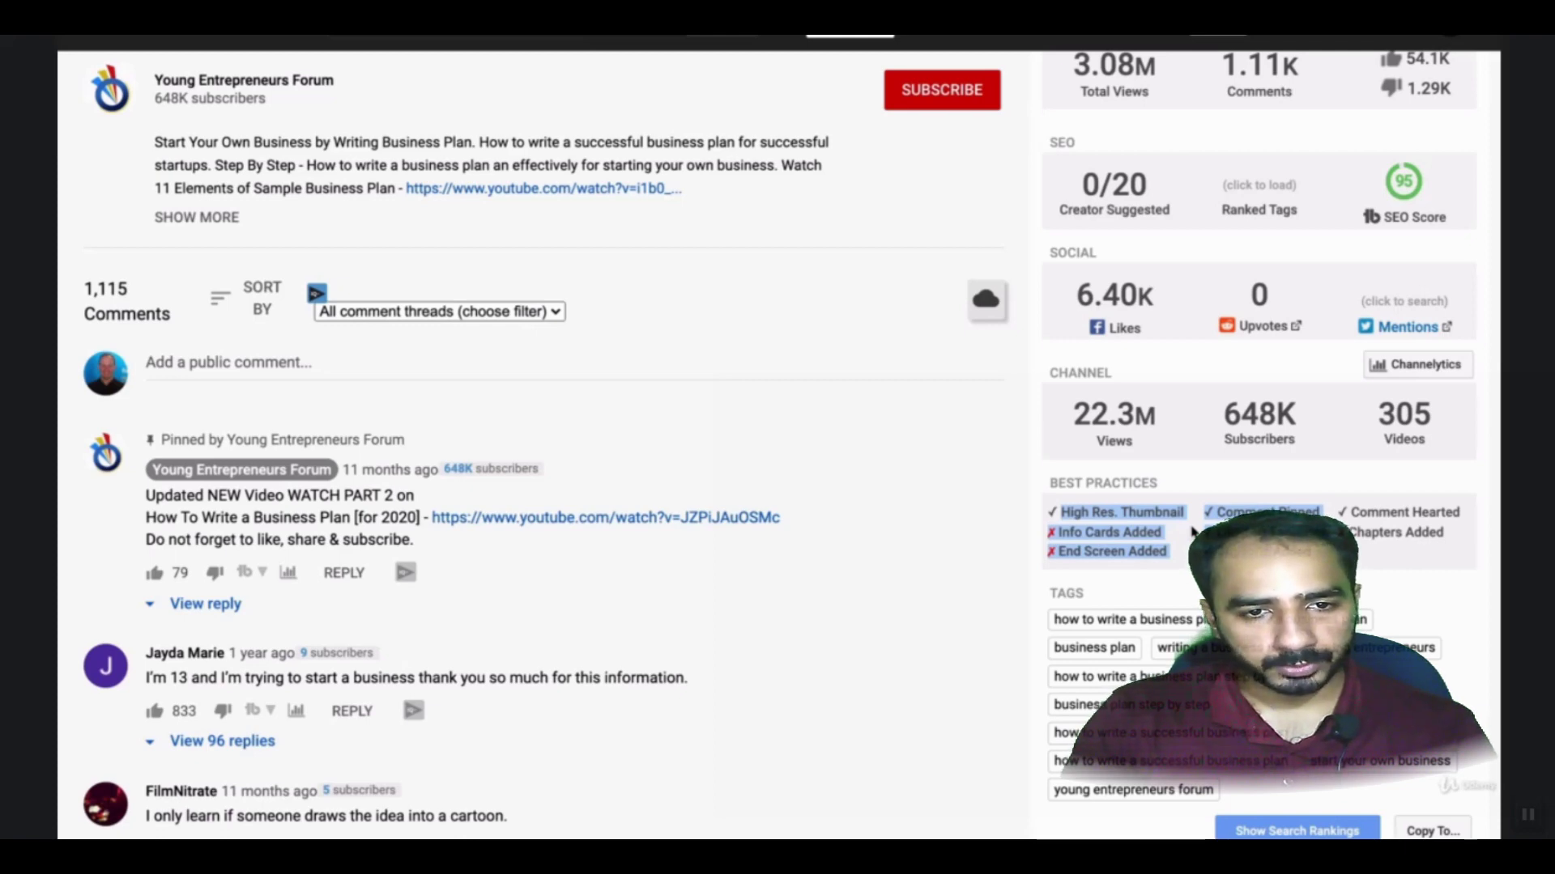
# - Scroll through the Videolytics best-practice checks and the video's tags
pyautogui.scroll(-3, 1192, 530)
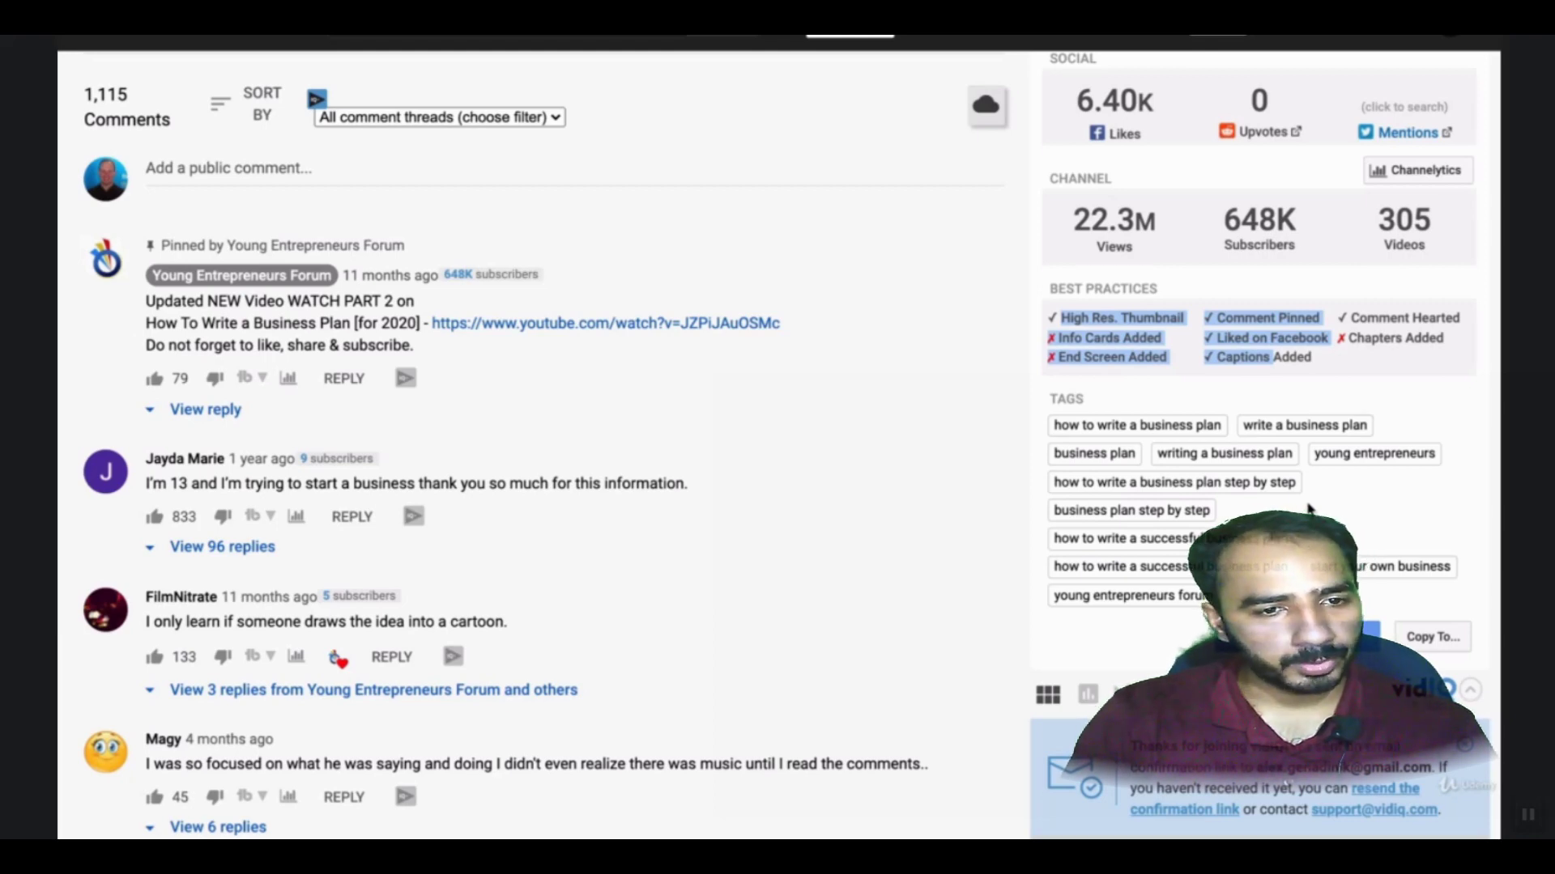
pyautogui.scroll(6, 1307, 508)
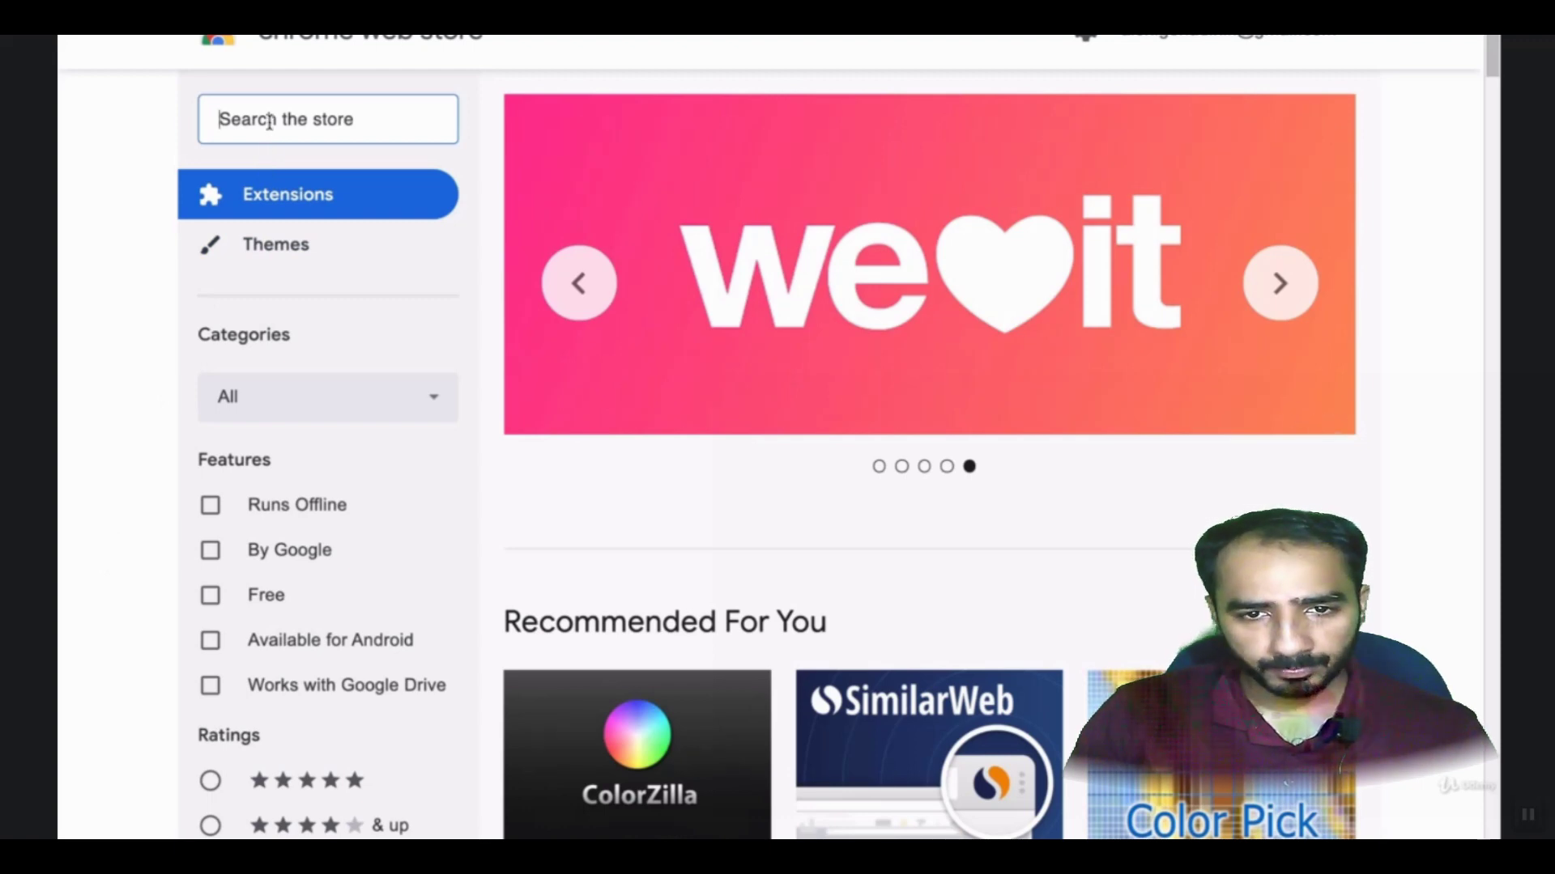
pyautogui.click(269, 122)
pyautogui.write('tubebuddy')
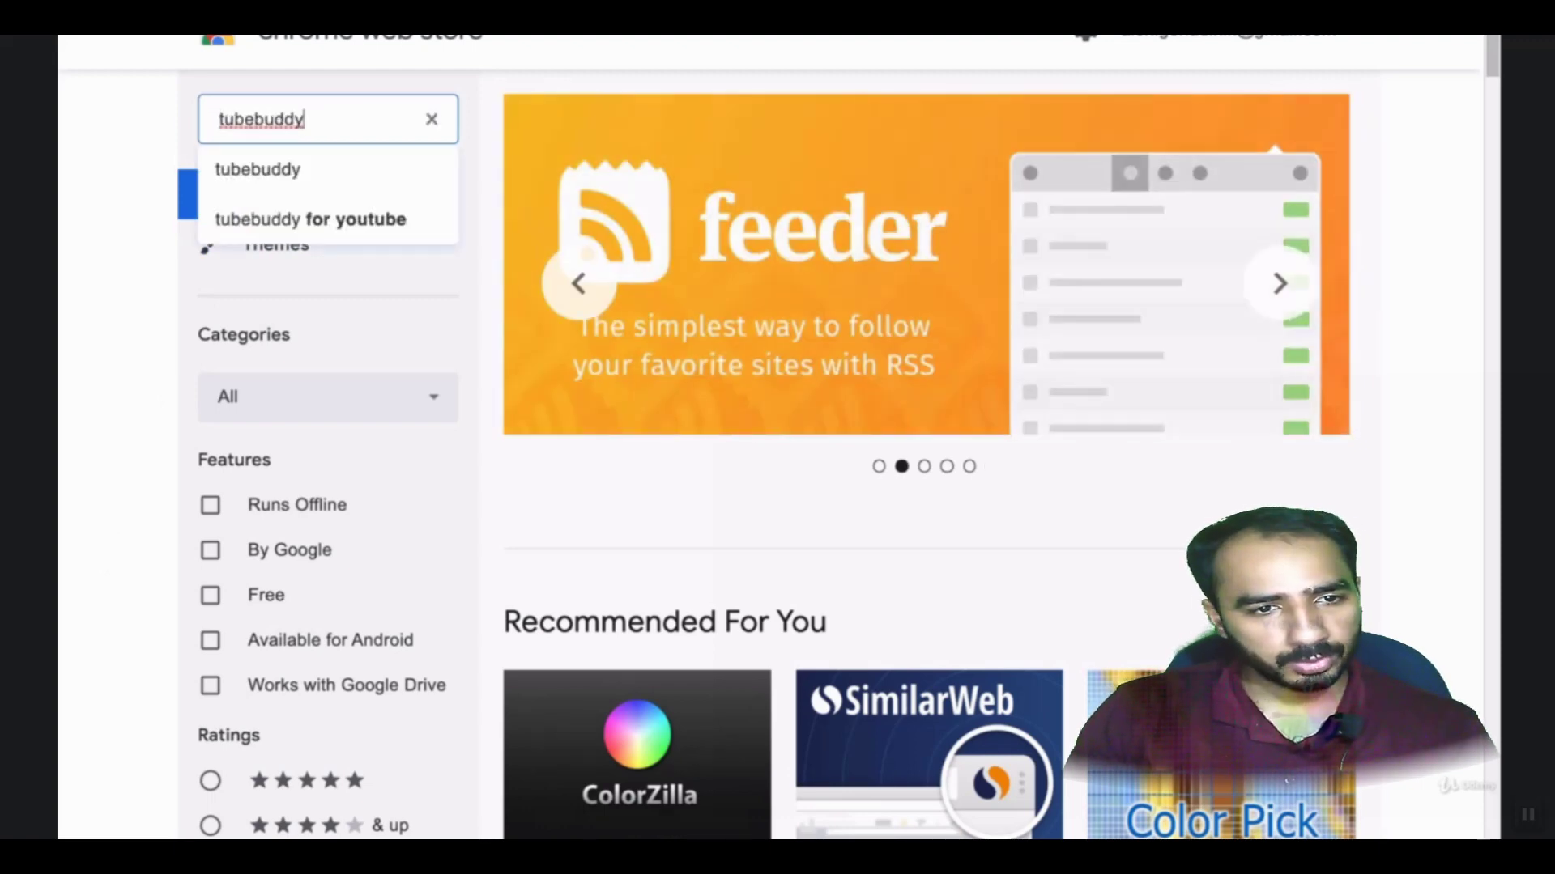
pyautogui.press('Down')
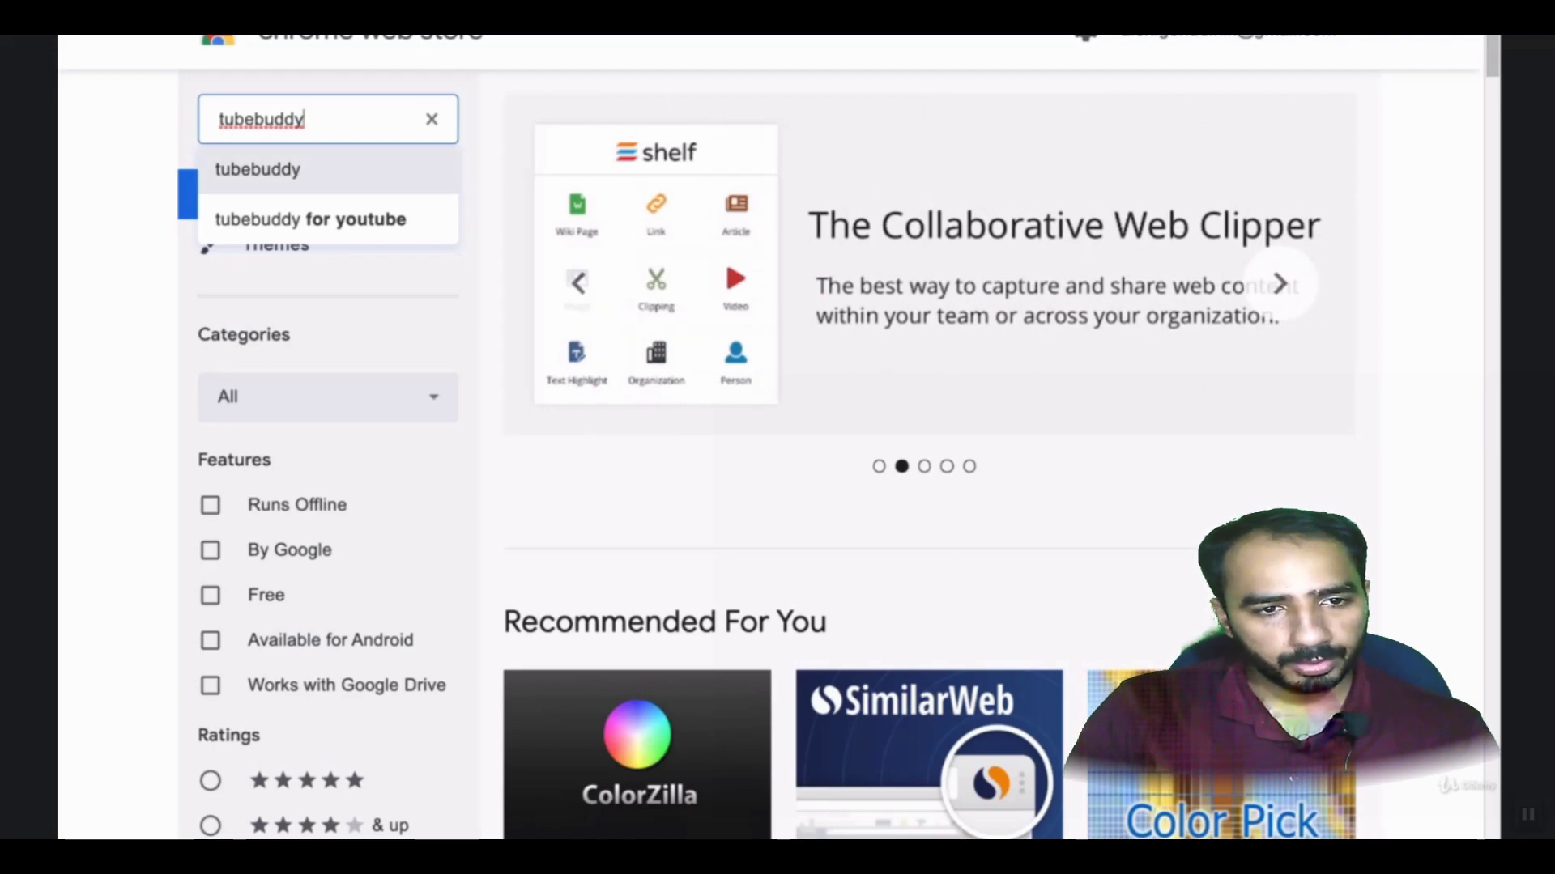
pyautogui.press('Down')
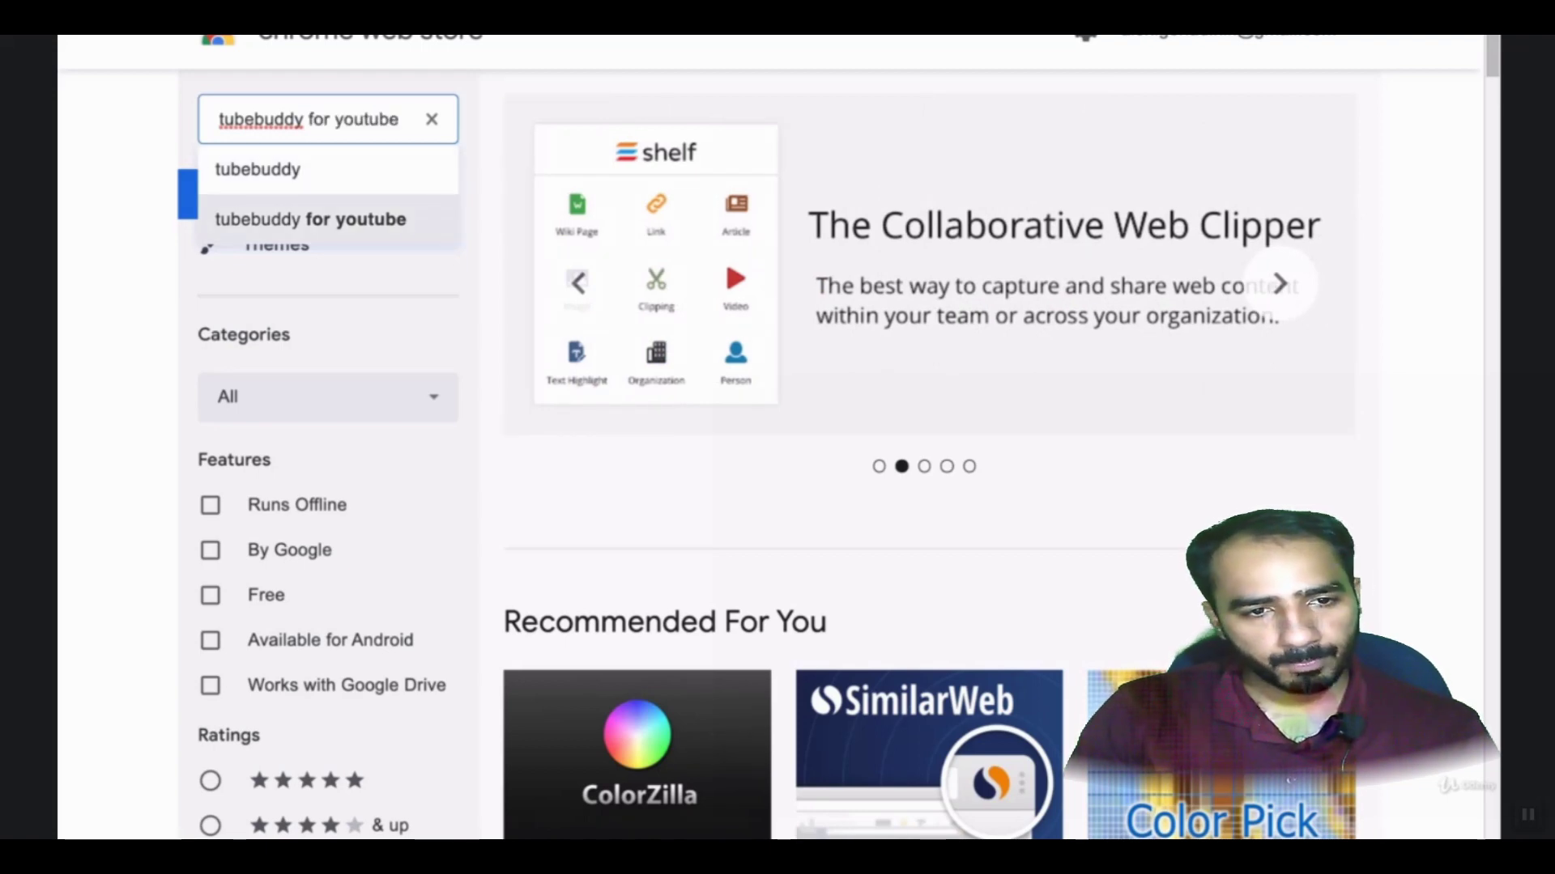
pyautogui.press('Up')
pyautogui.press('Down')
pyautogui.press('Up')
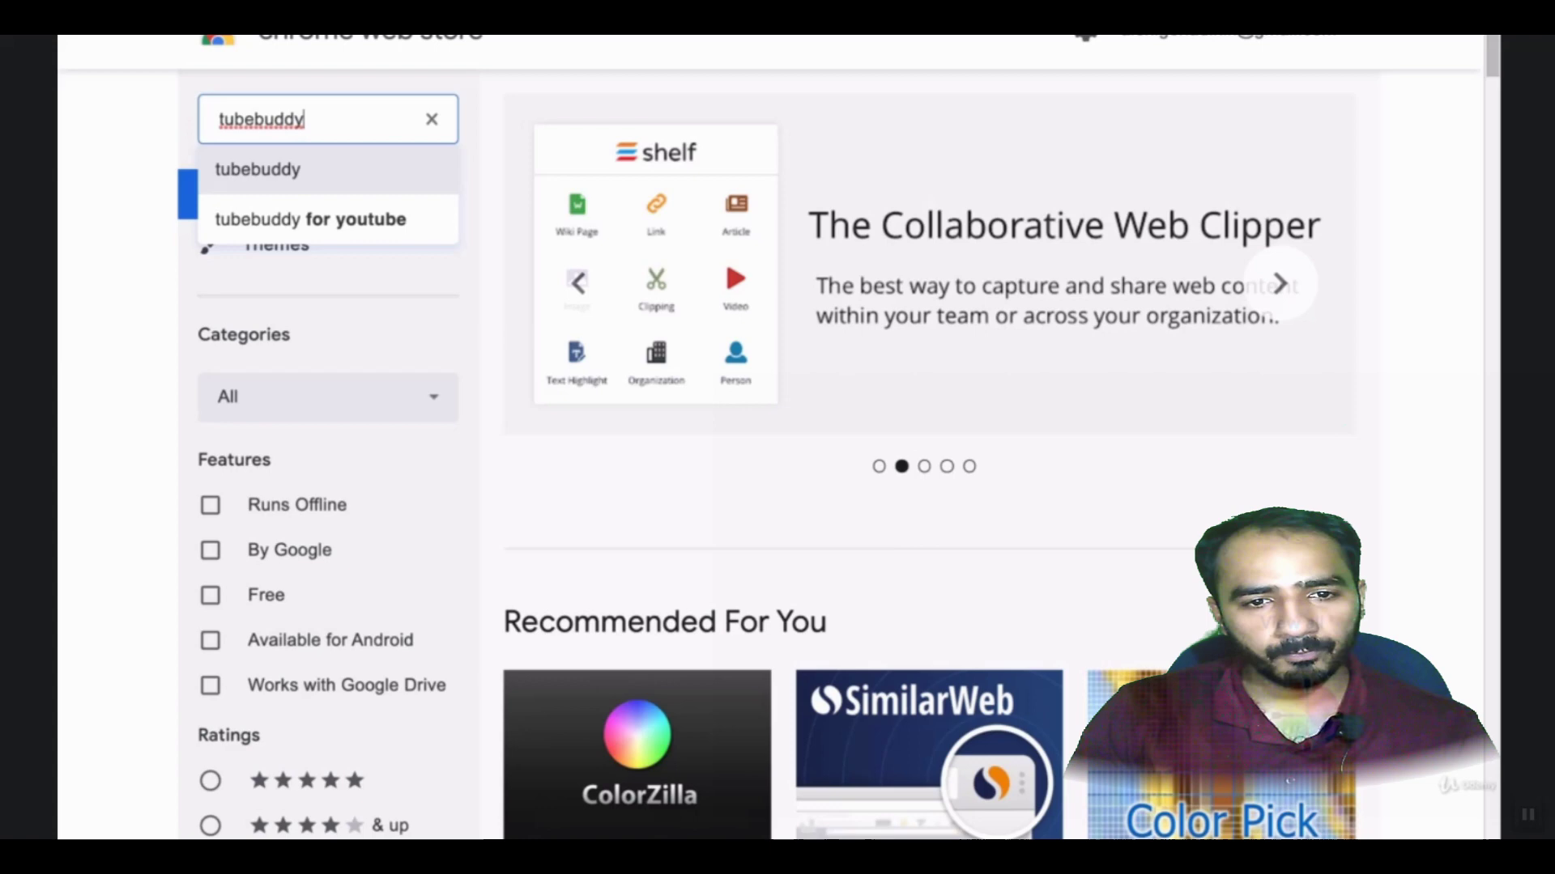
pyautogui.press('Down')
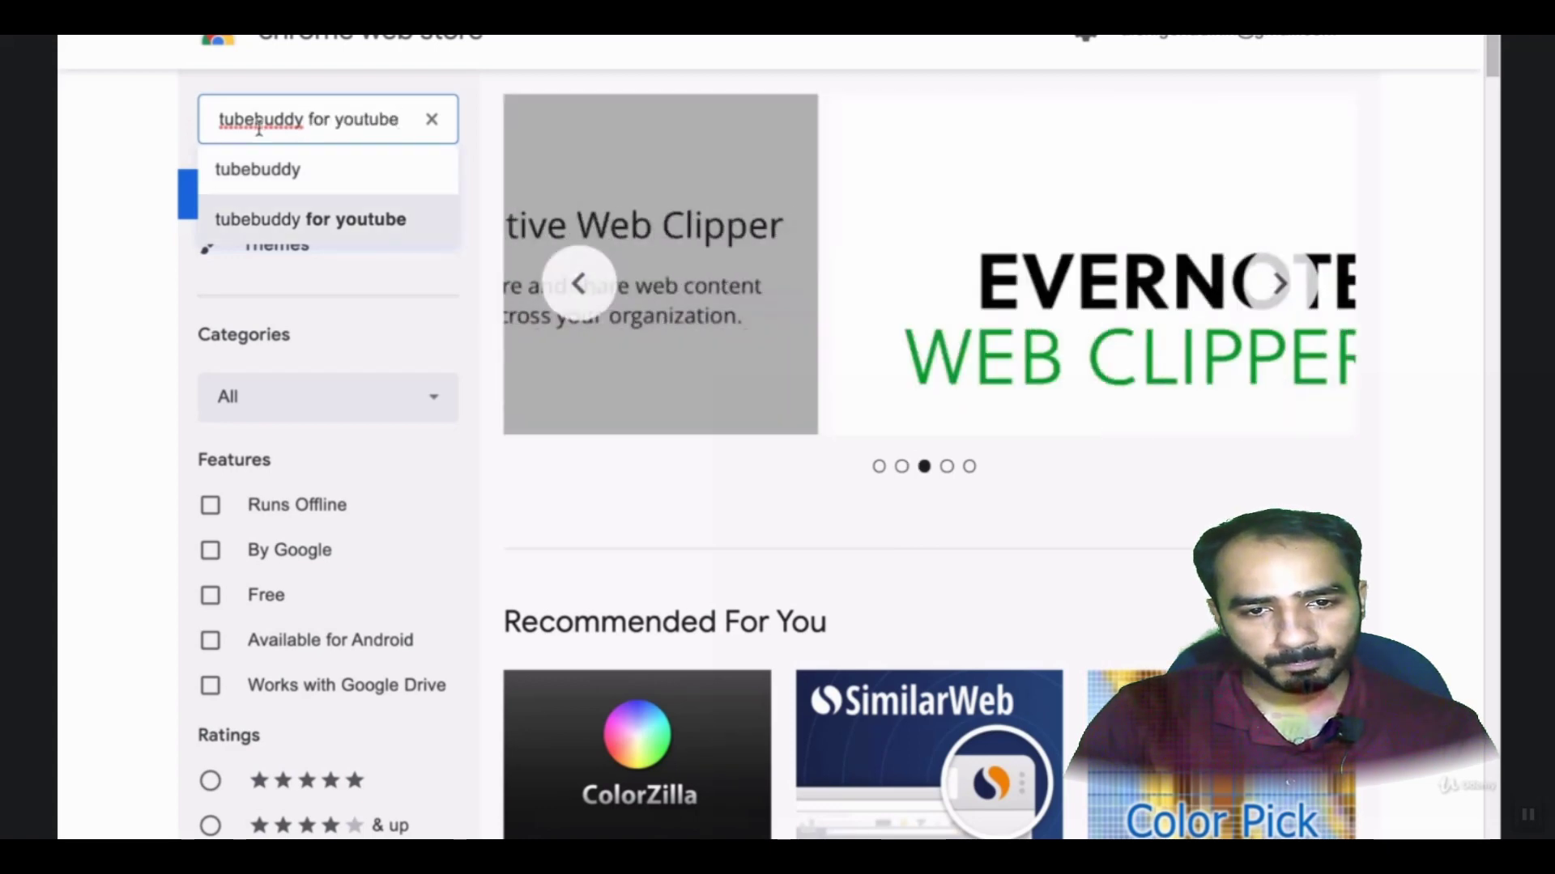
pyautogui.click(339, 222)
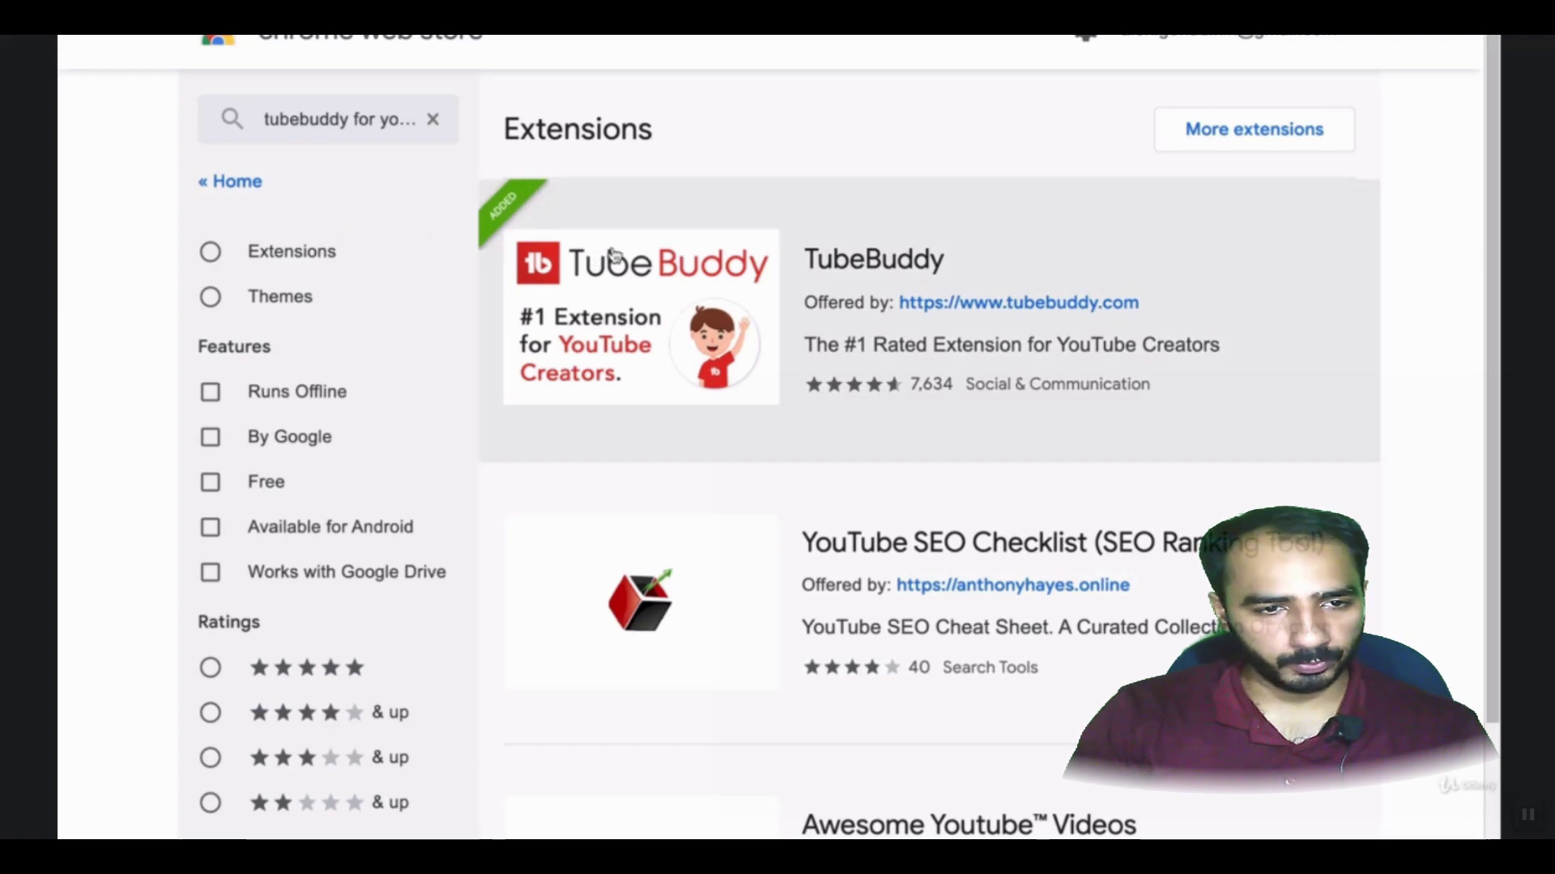
pyautogui.click(848, 265)
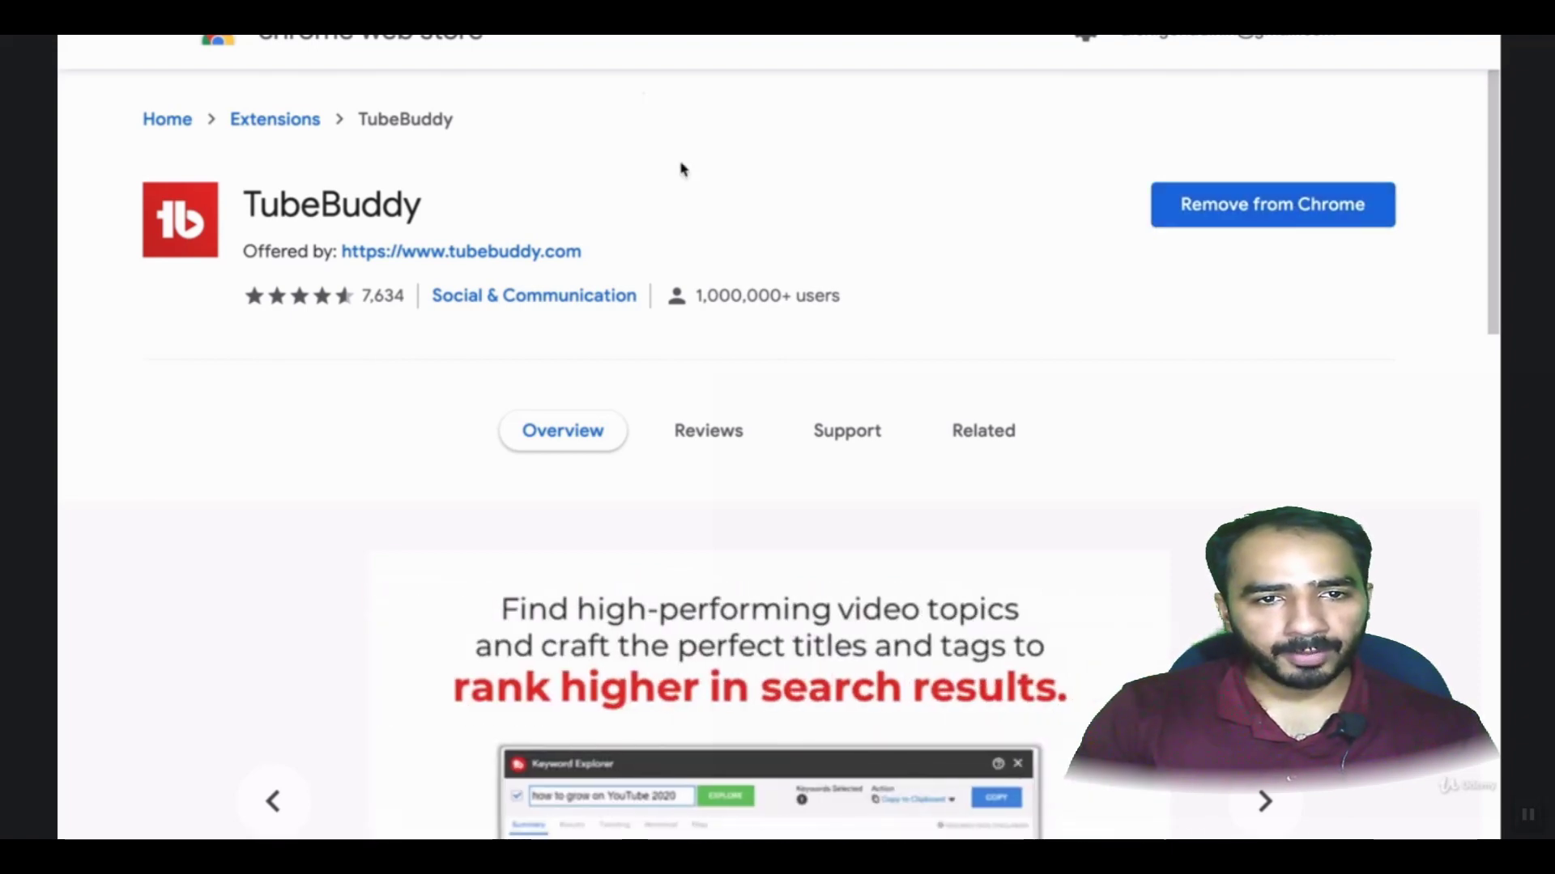
pyautogui.click(264, 122)
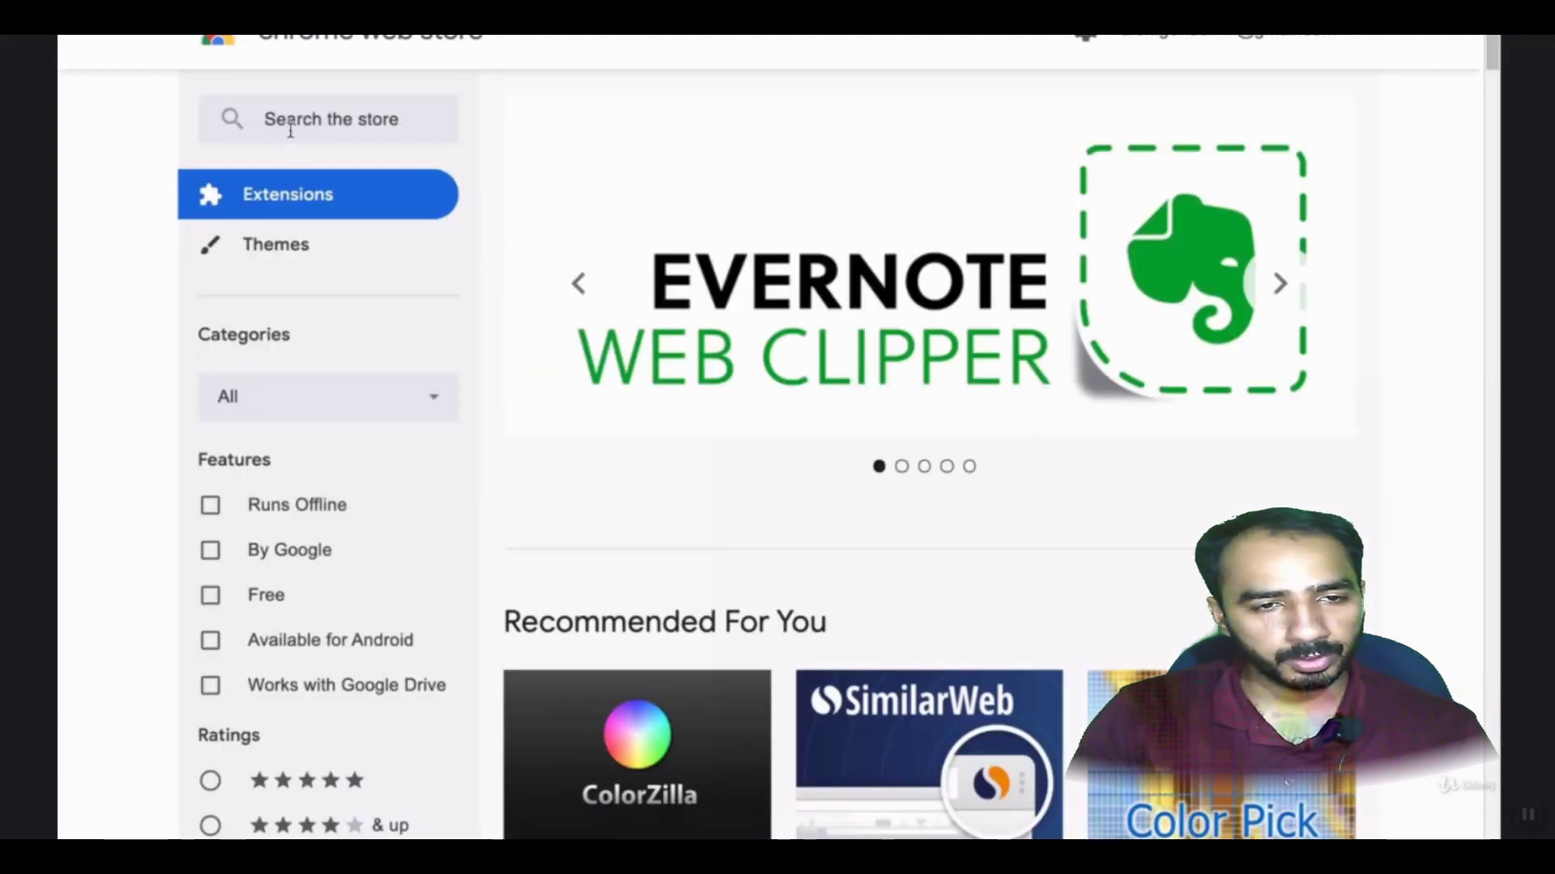
# - Search the Chrome Web Store for 'vidiq' and open the vidIQ Vision for YouTube listing
pyautogui.click(290, 131)
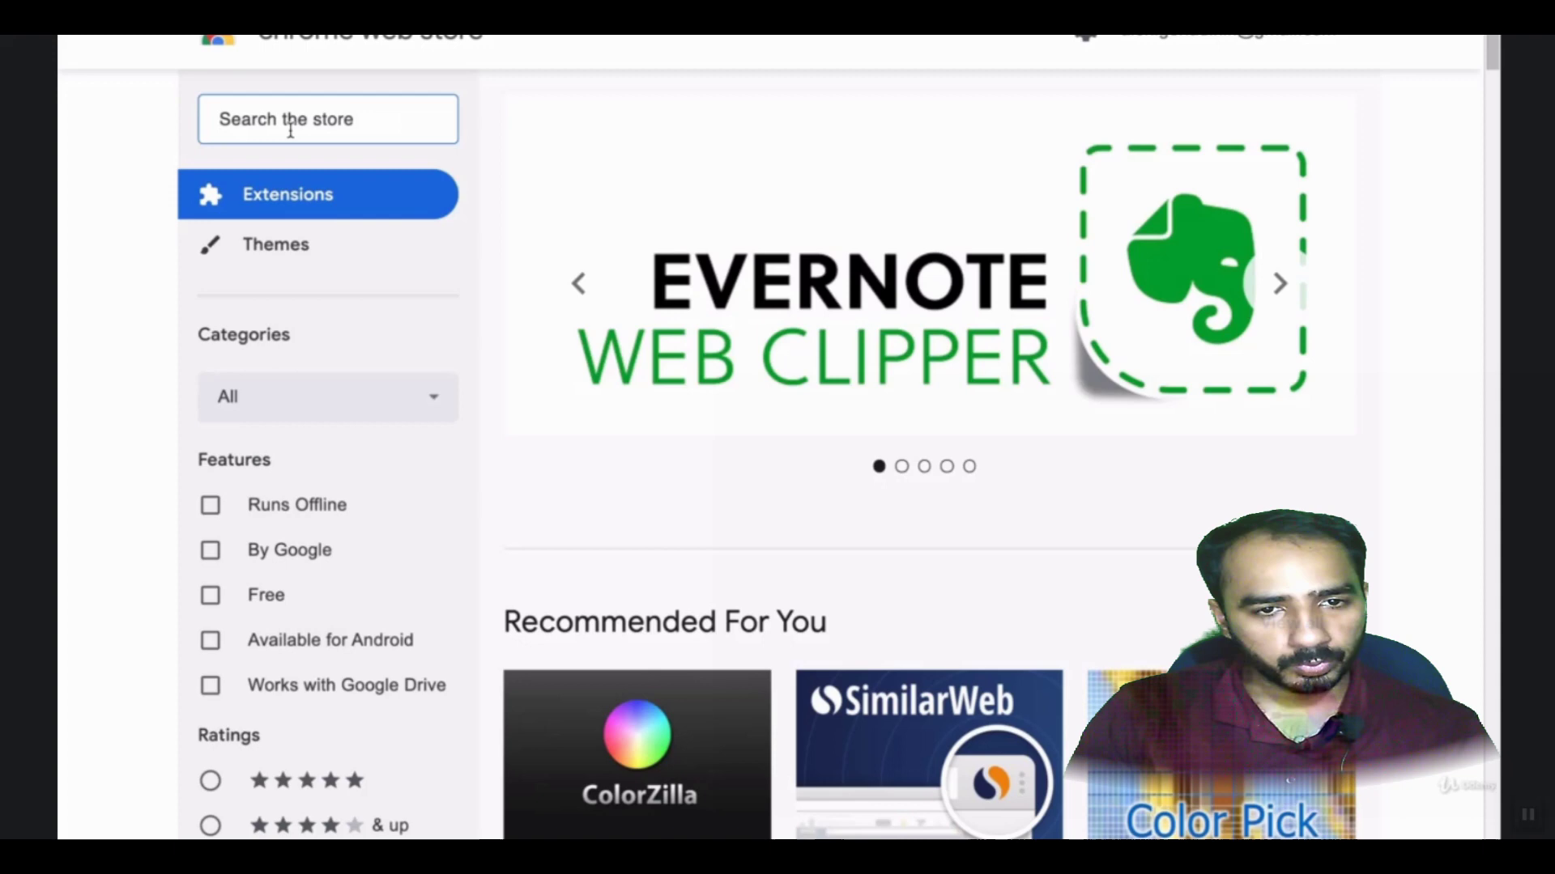
pyautogui.write('vidiq')
pyautogui.press('Return')
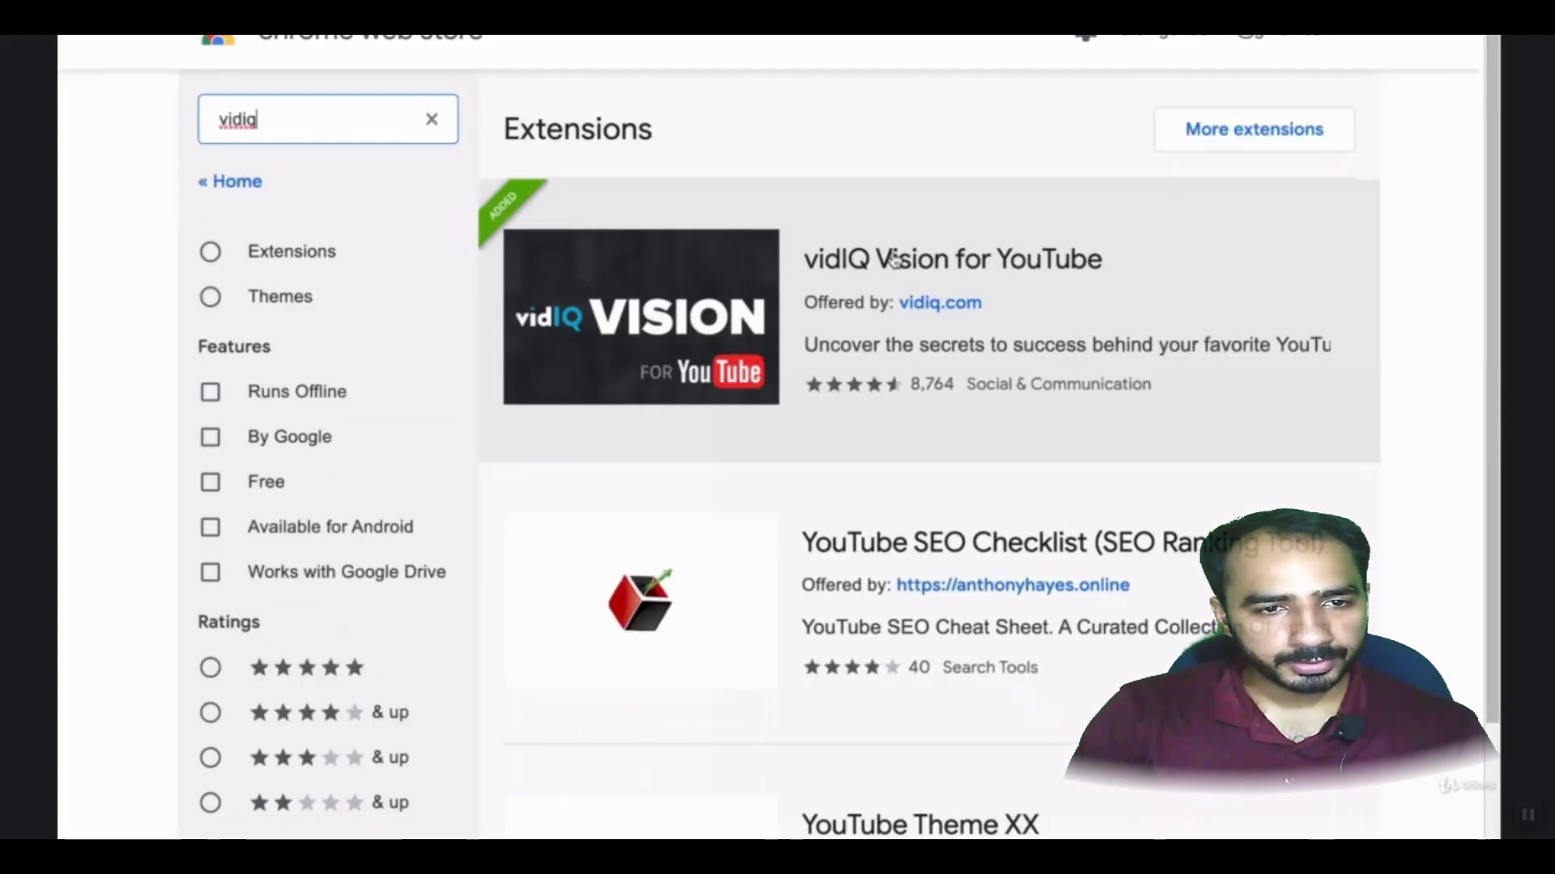
pyautogui.click(893, 259)
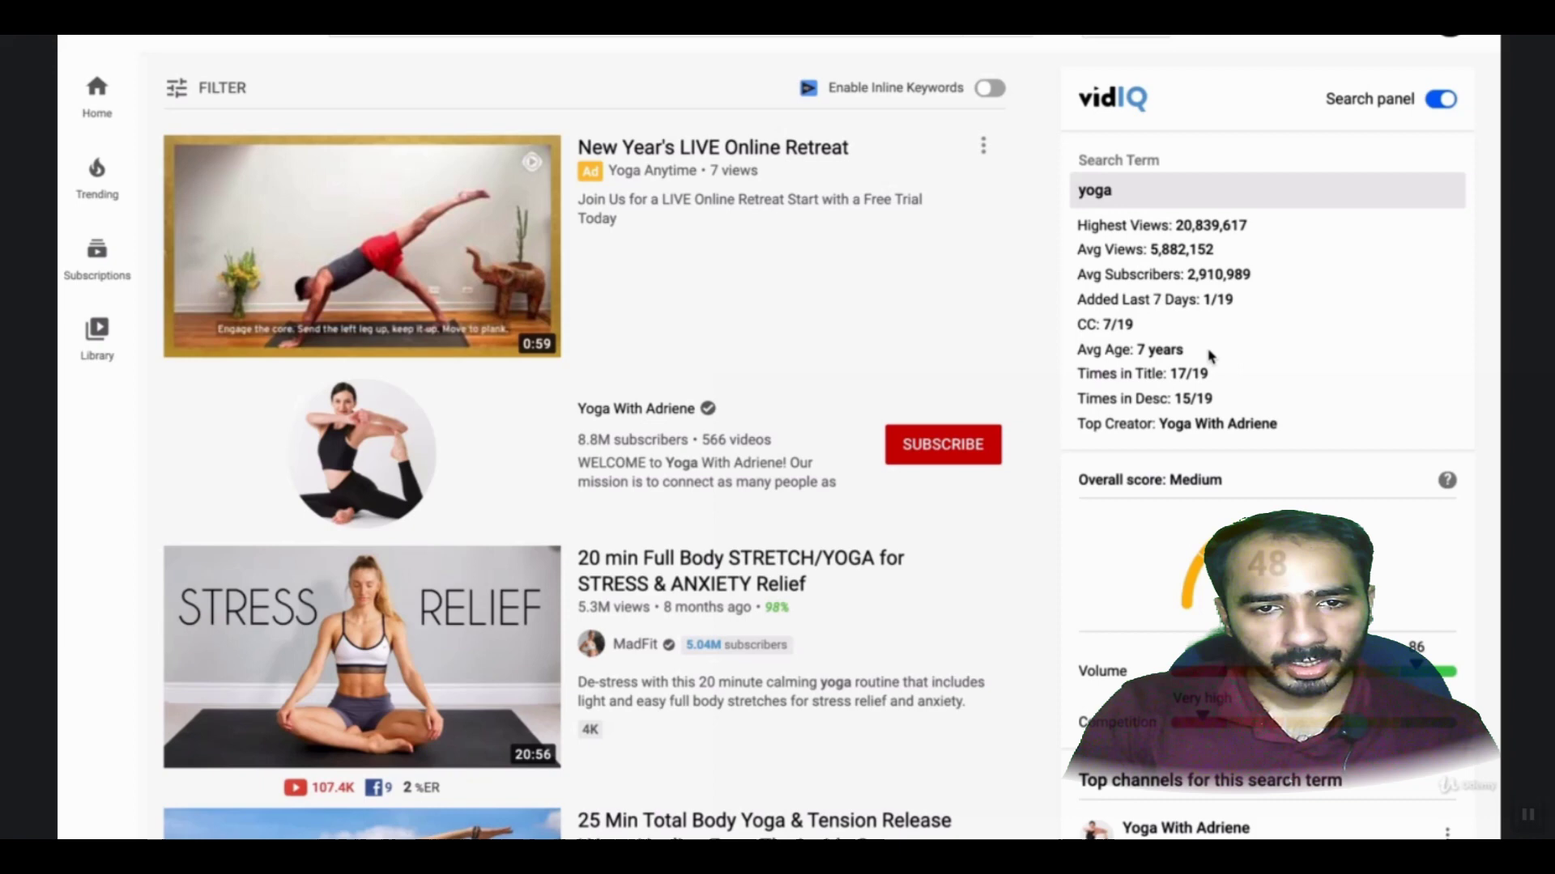
# - Scroll the yoga results to vidIQ's related opportunities and highlight the 354-more-keywords note
pyautogui.scroll(-2, 1211, 356)
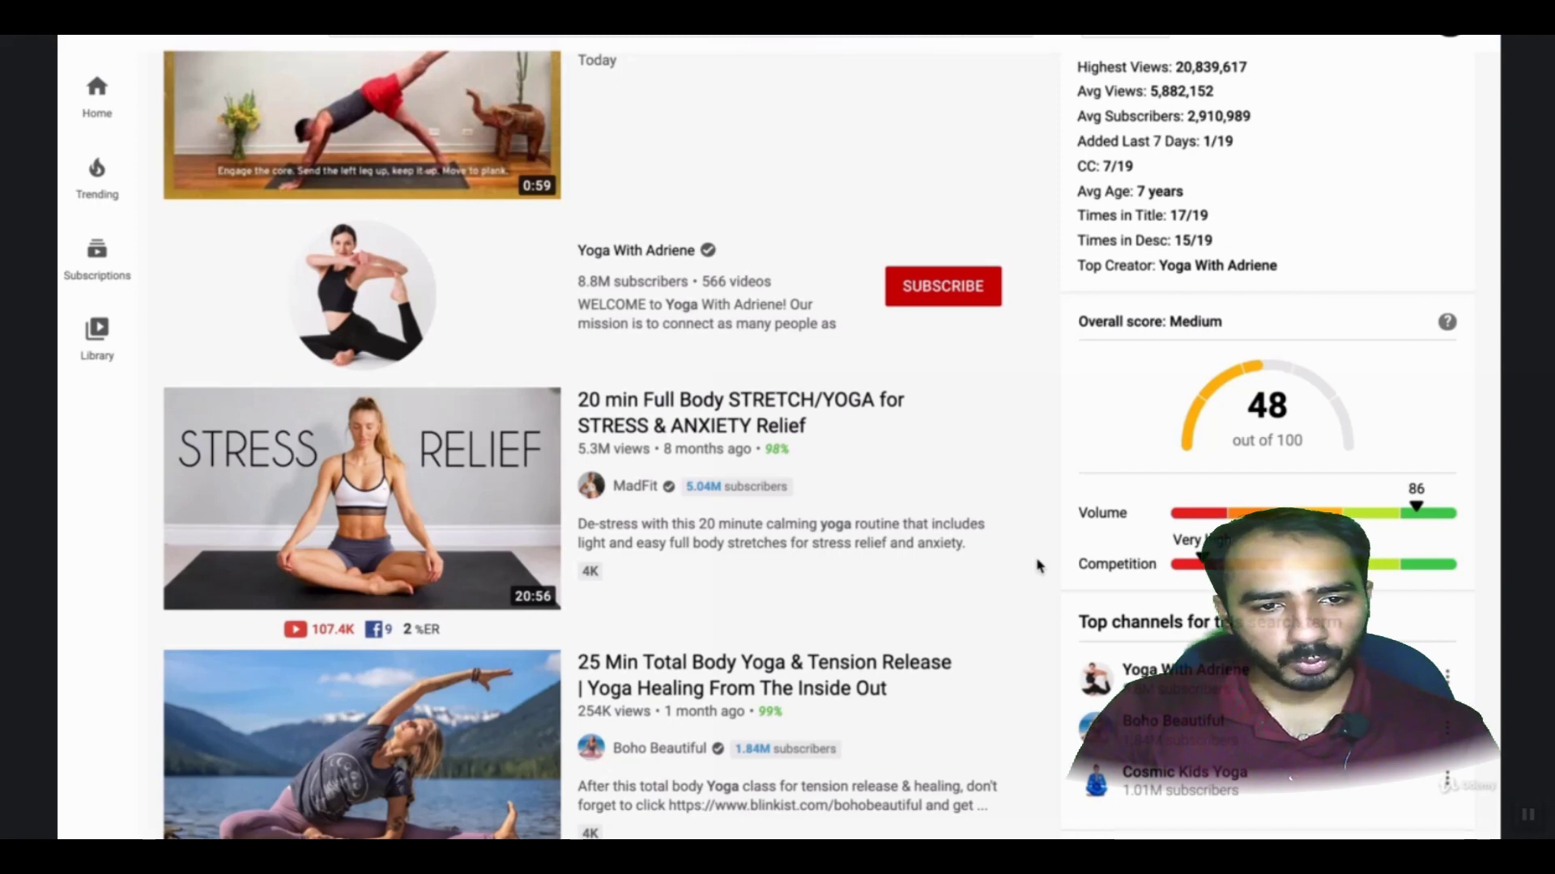
pyautogui.scroll(-1, 1039, 566)
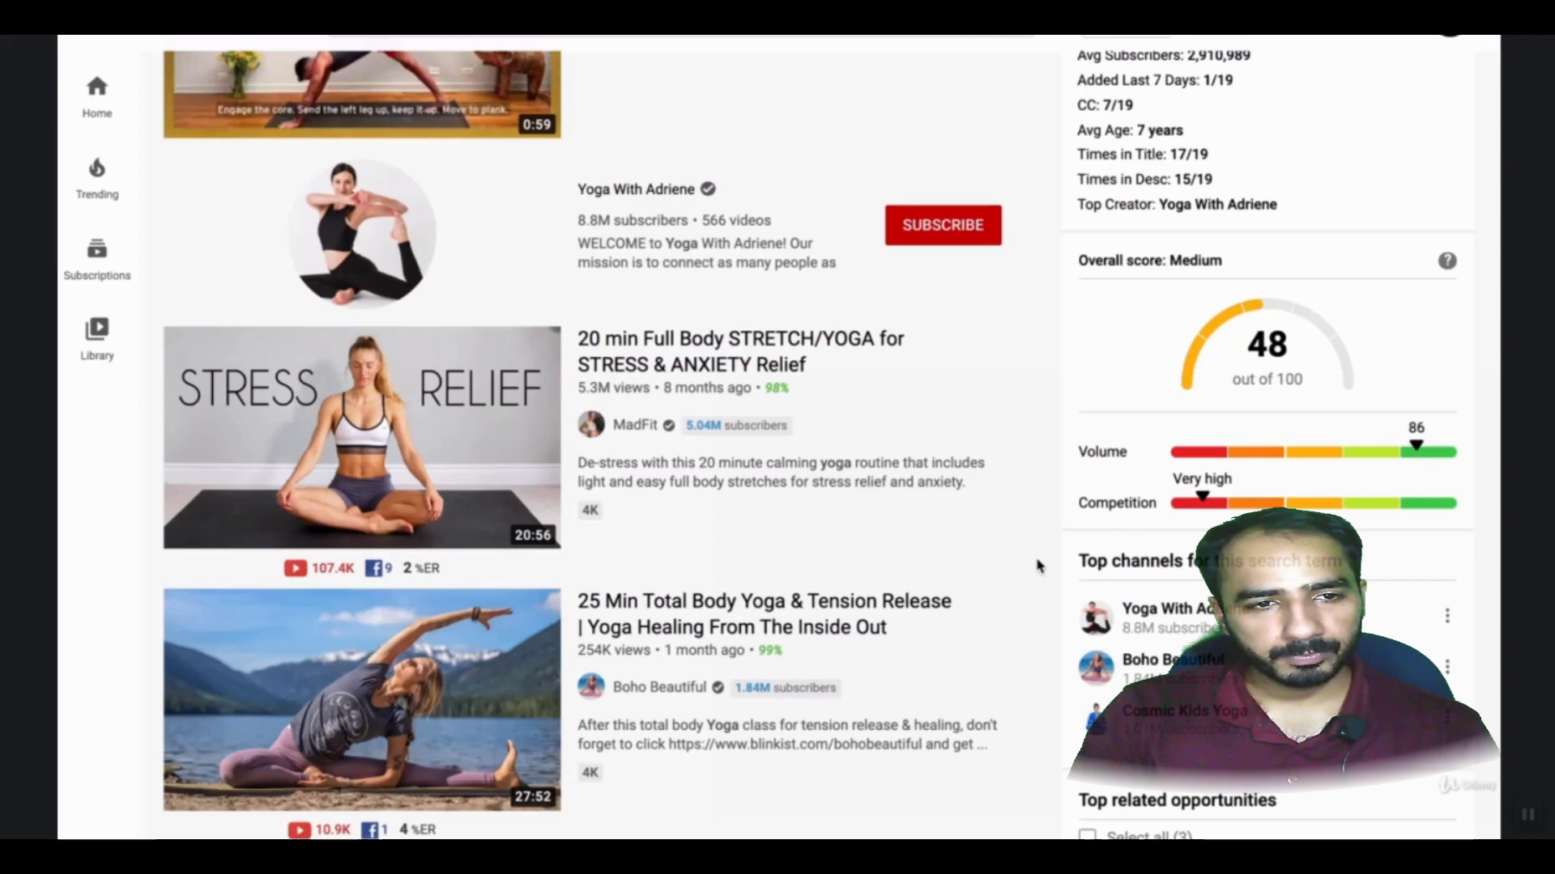
pyautogui.scroll(-1, 1039, 566)
pyautogui.scroll(-1, 1038, 566)
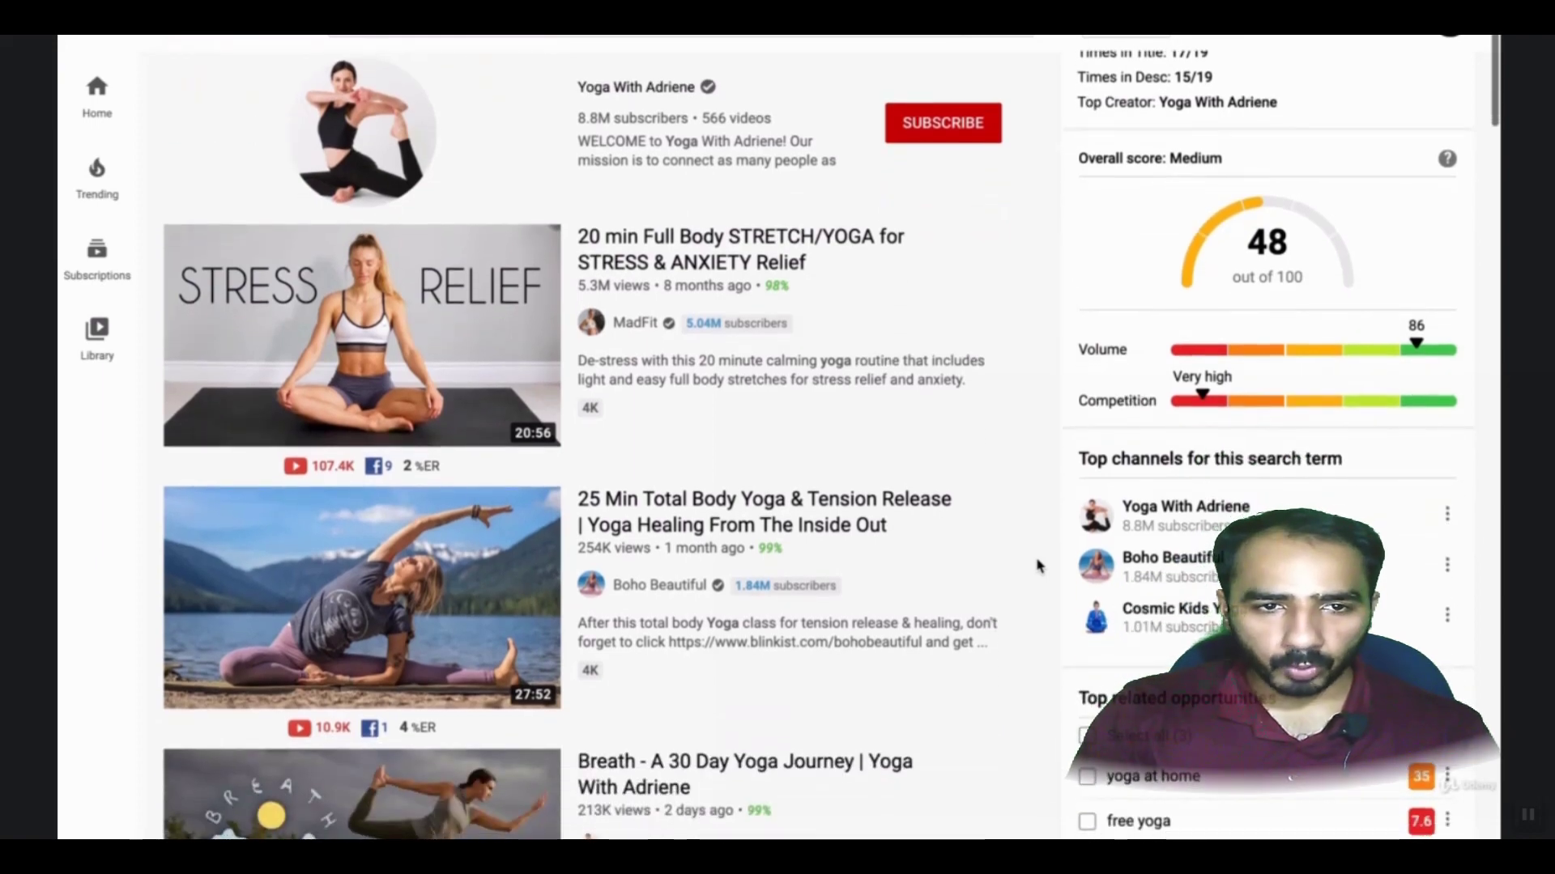
pyautogui.scroll(-6, 1039, 566)
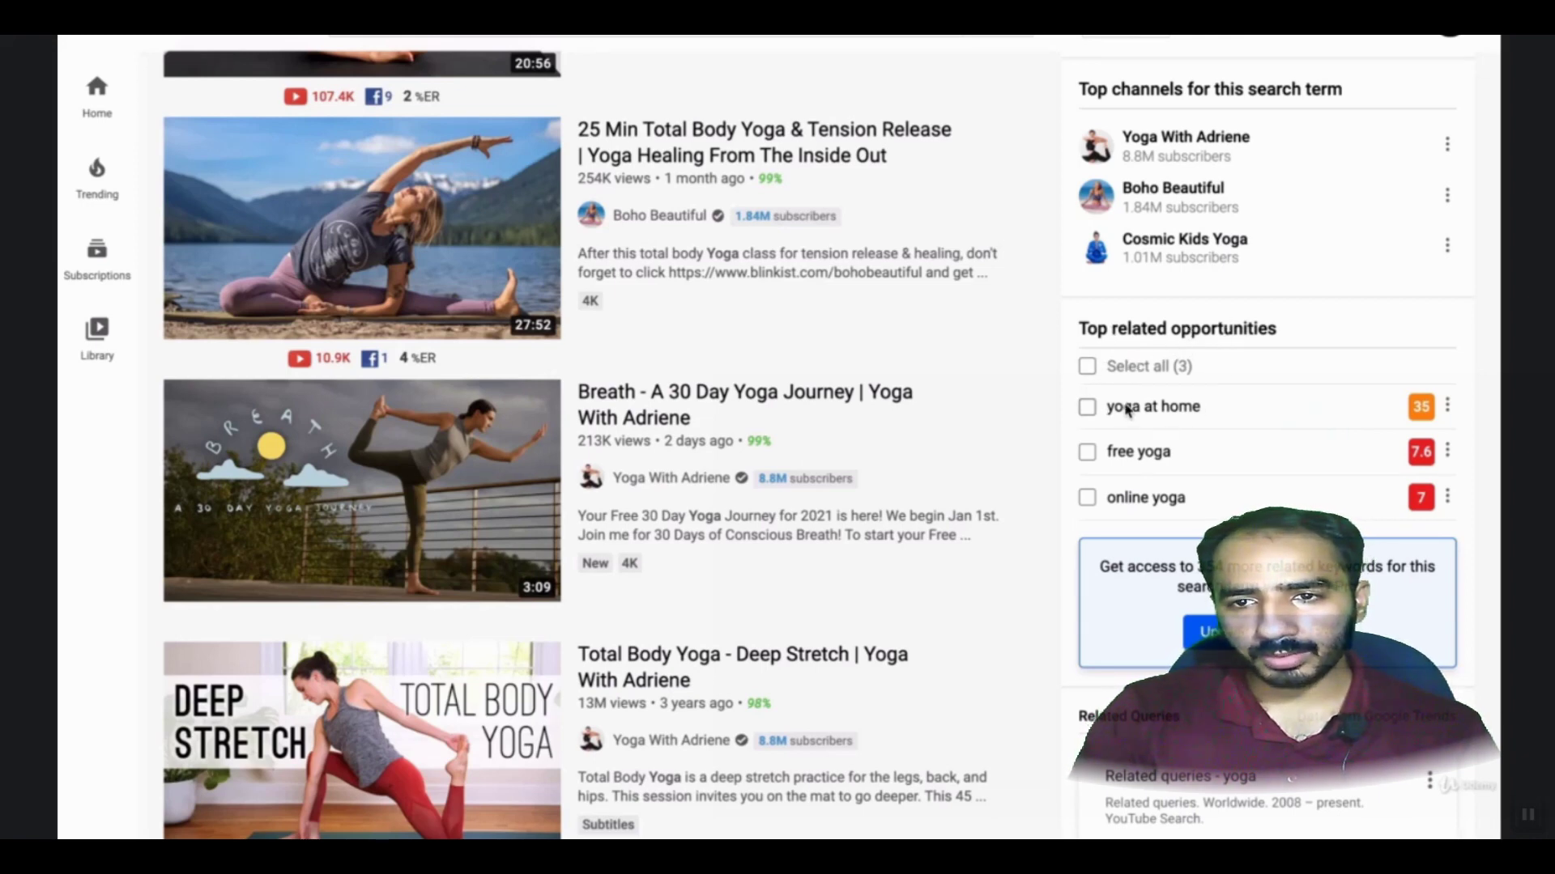
pyautogui.moveTo(1425, 407)
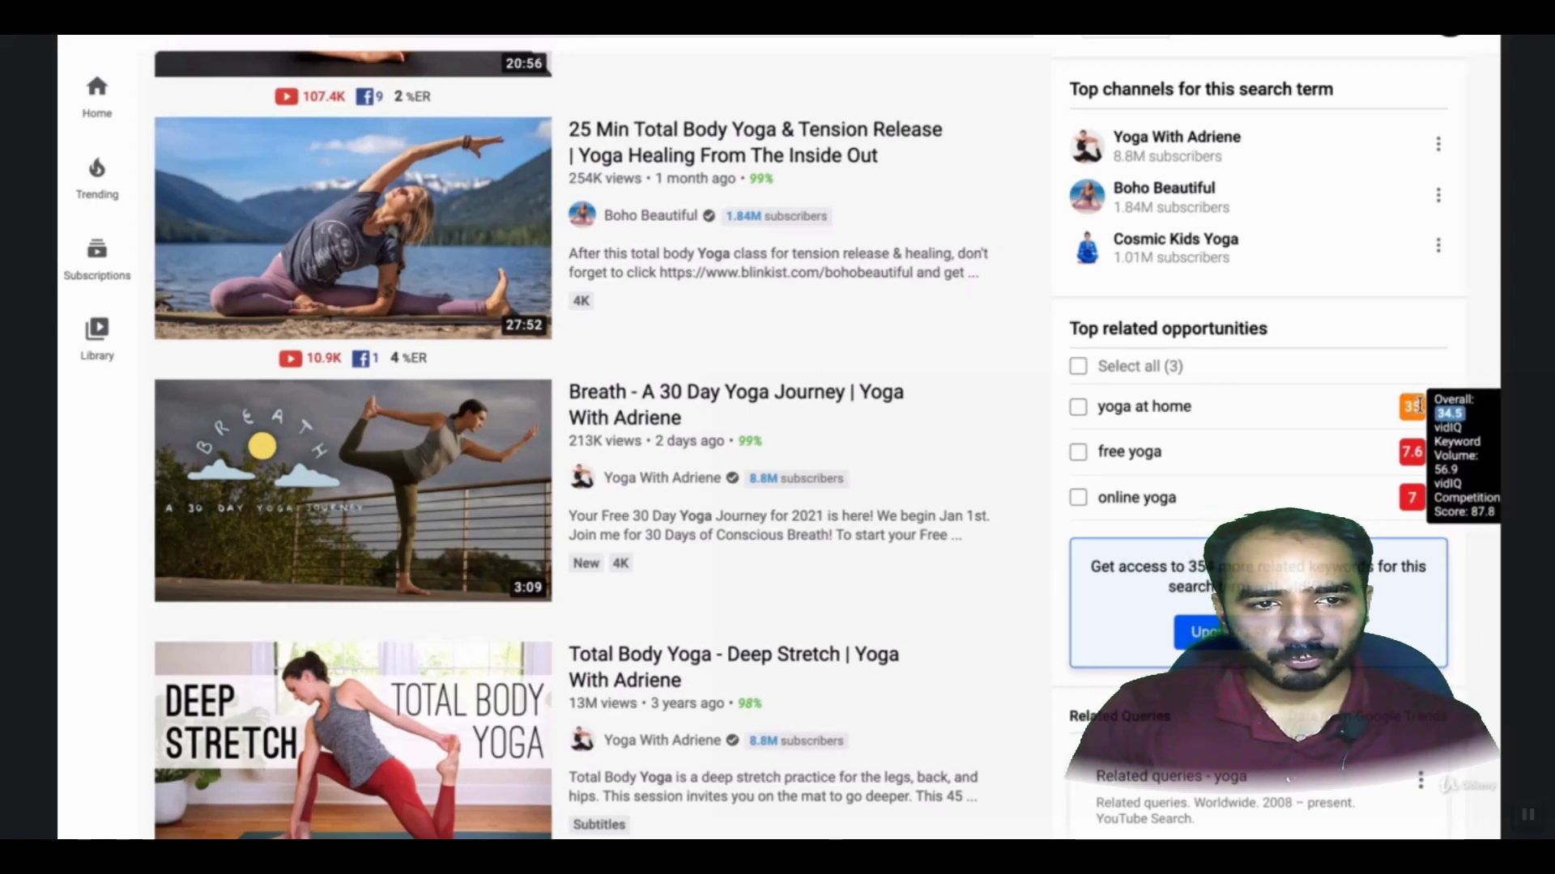
pyautogui.scroll(-2, 1418, 404)
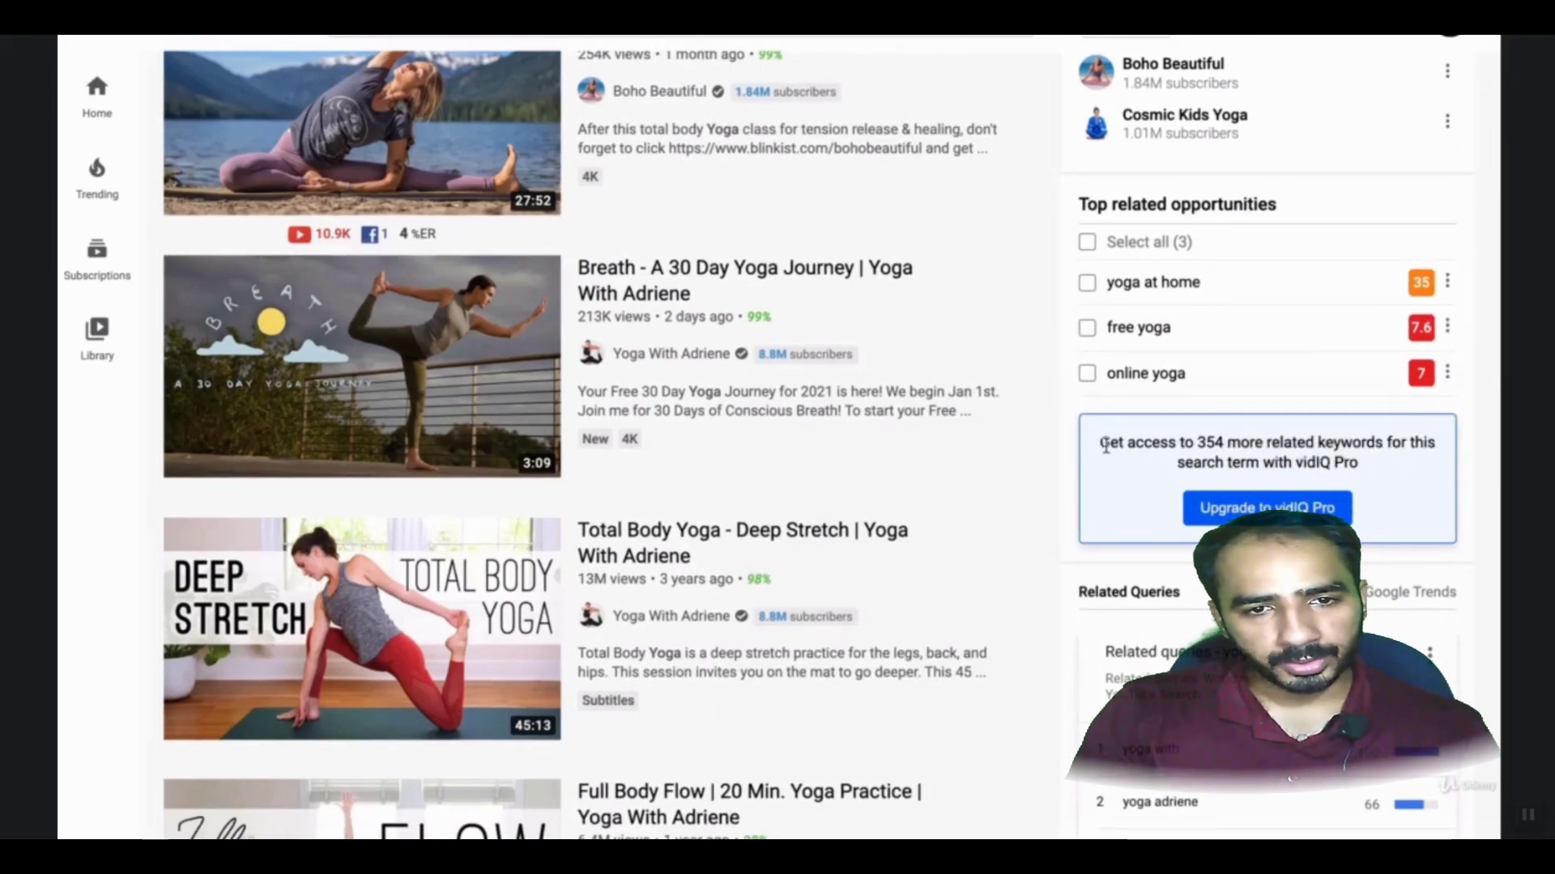
pyautogui.moveTo(1102, 442); pyautogui.dragTo(1249, 458)
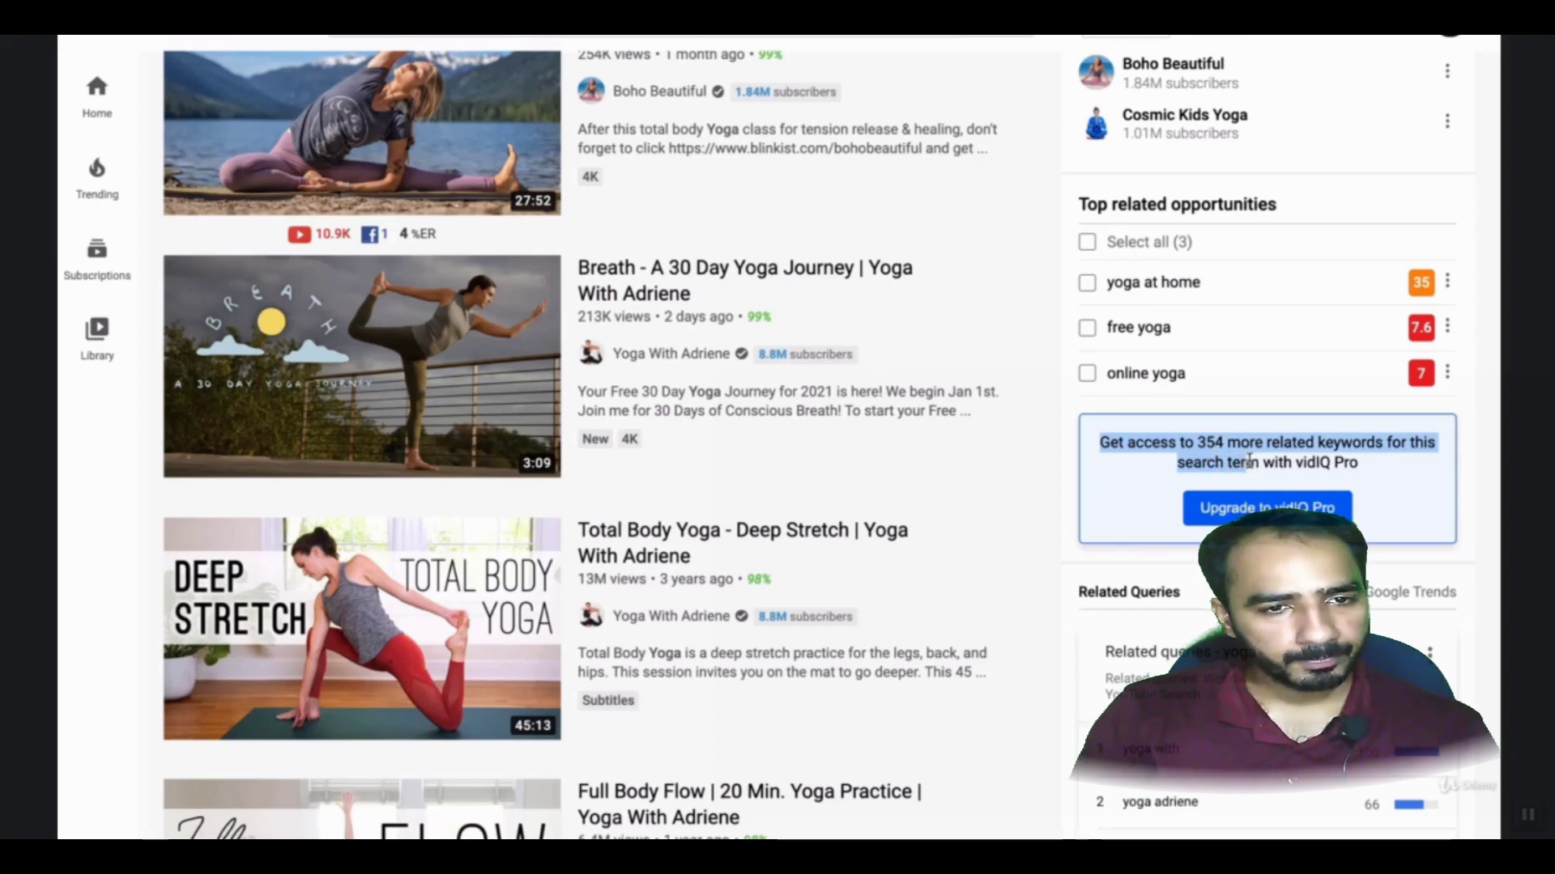
# - Highlight the 'free yoga' and 'yoga at home' keyword suggestions in the vidIQ panel
pyautogui.click(1249, 458)
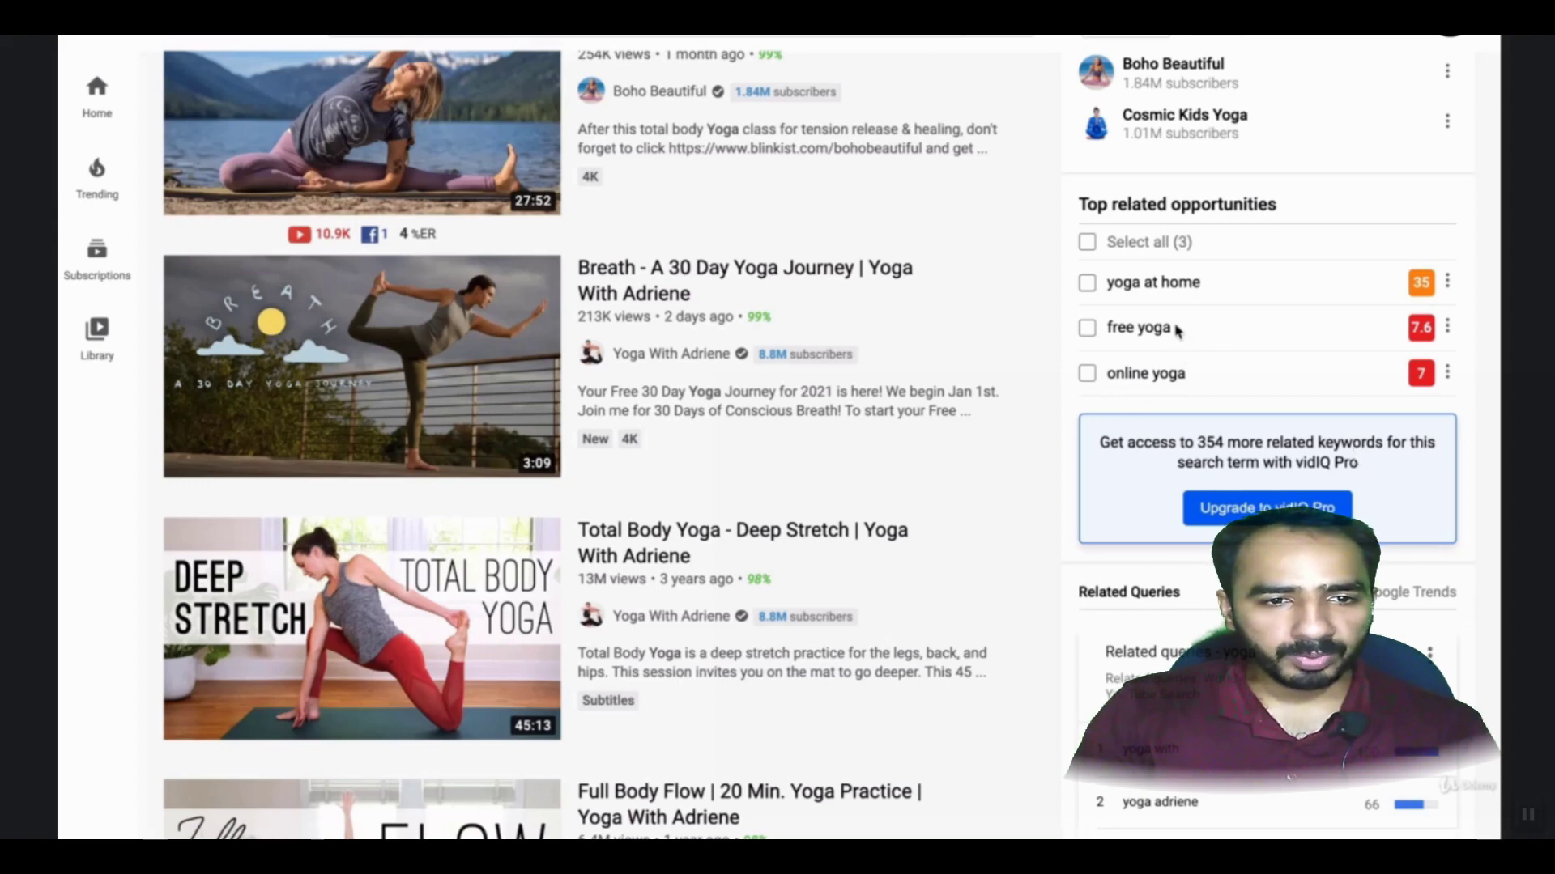
pyautogui.moveTo(1172, 329); pyautogui.dragTo(1108, 334)
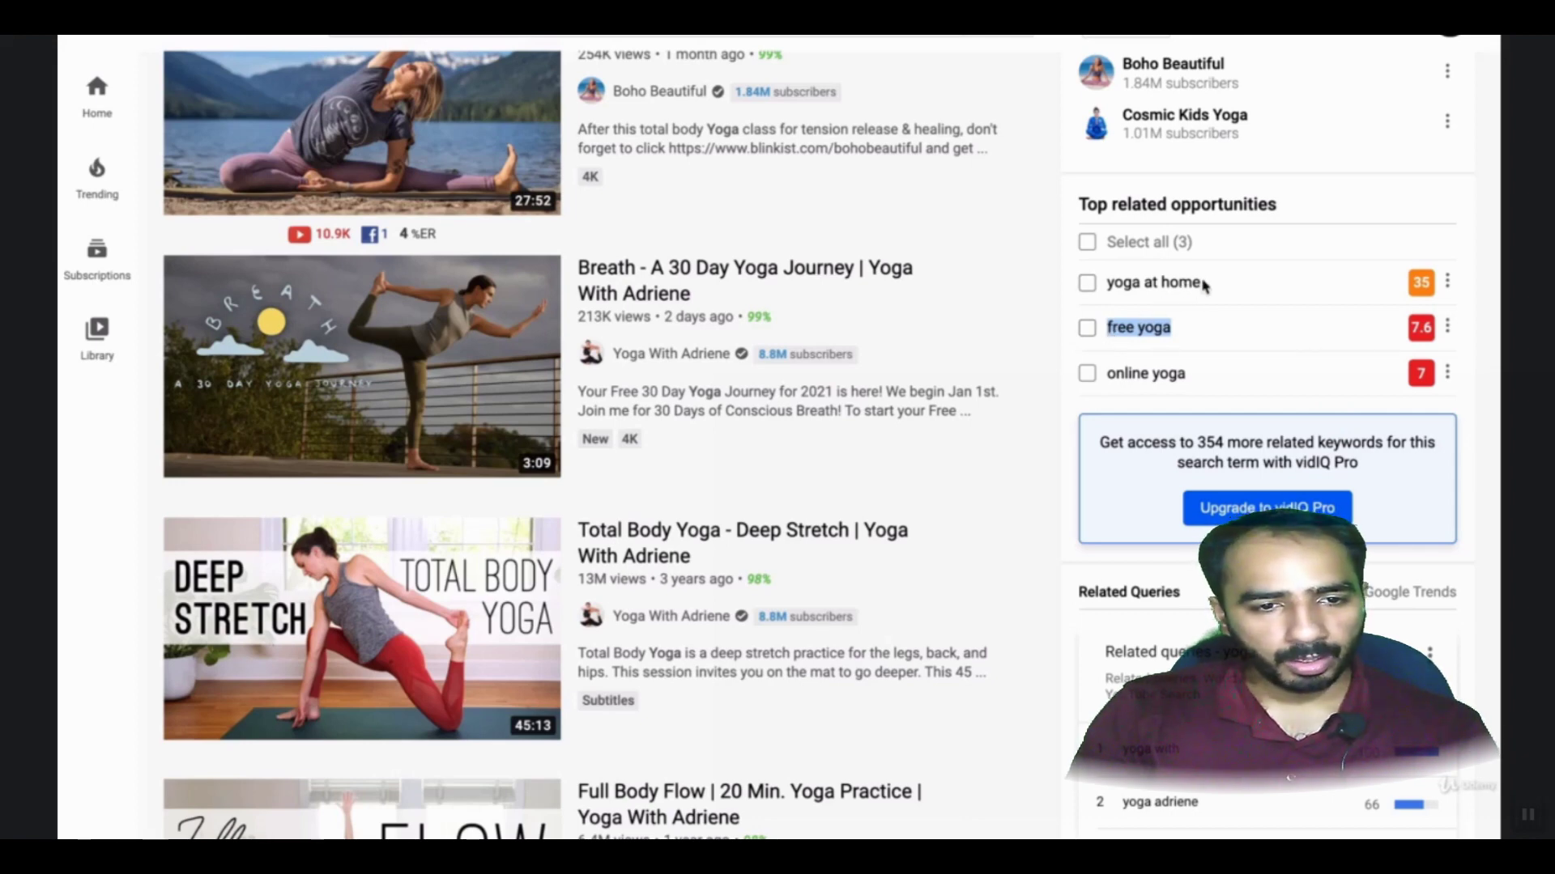
pyautogui.moveTo(1204, 285); pyautogui.dragTo(1107, 293)
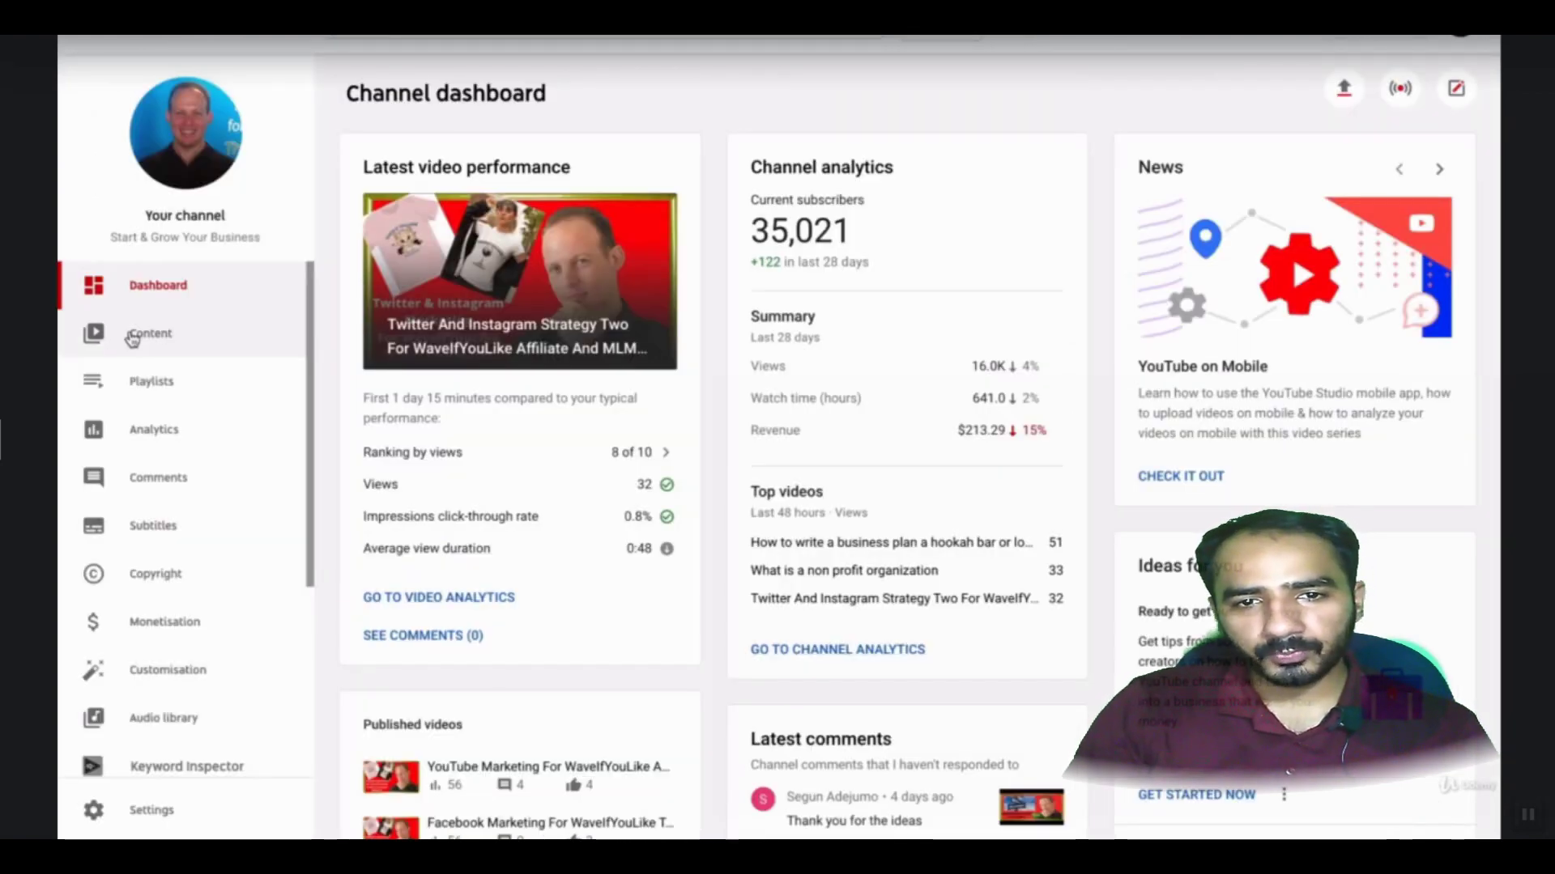
# - Go to Content and open the Video details of the latest upload
pyautogui.click(171, 333)
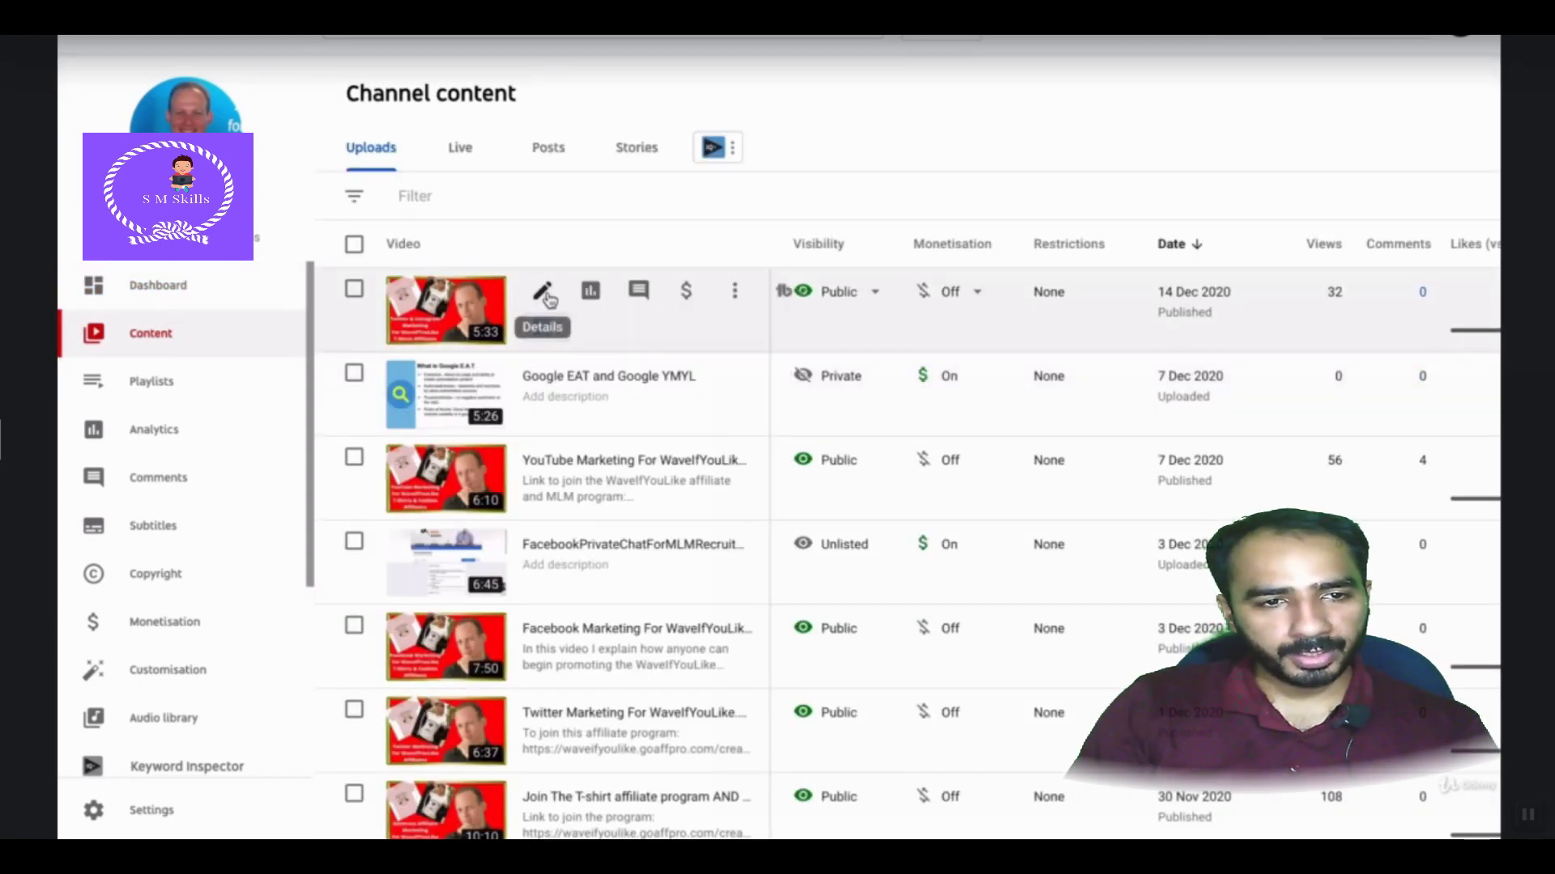
pyautogui.click(542, 294)
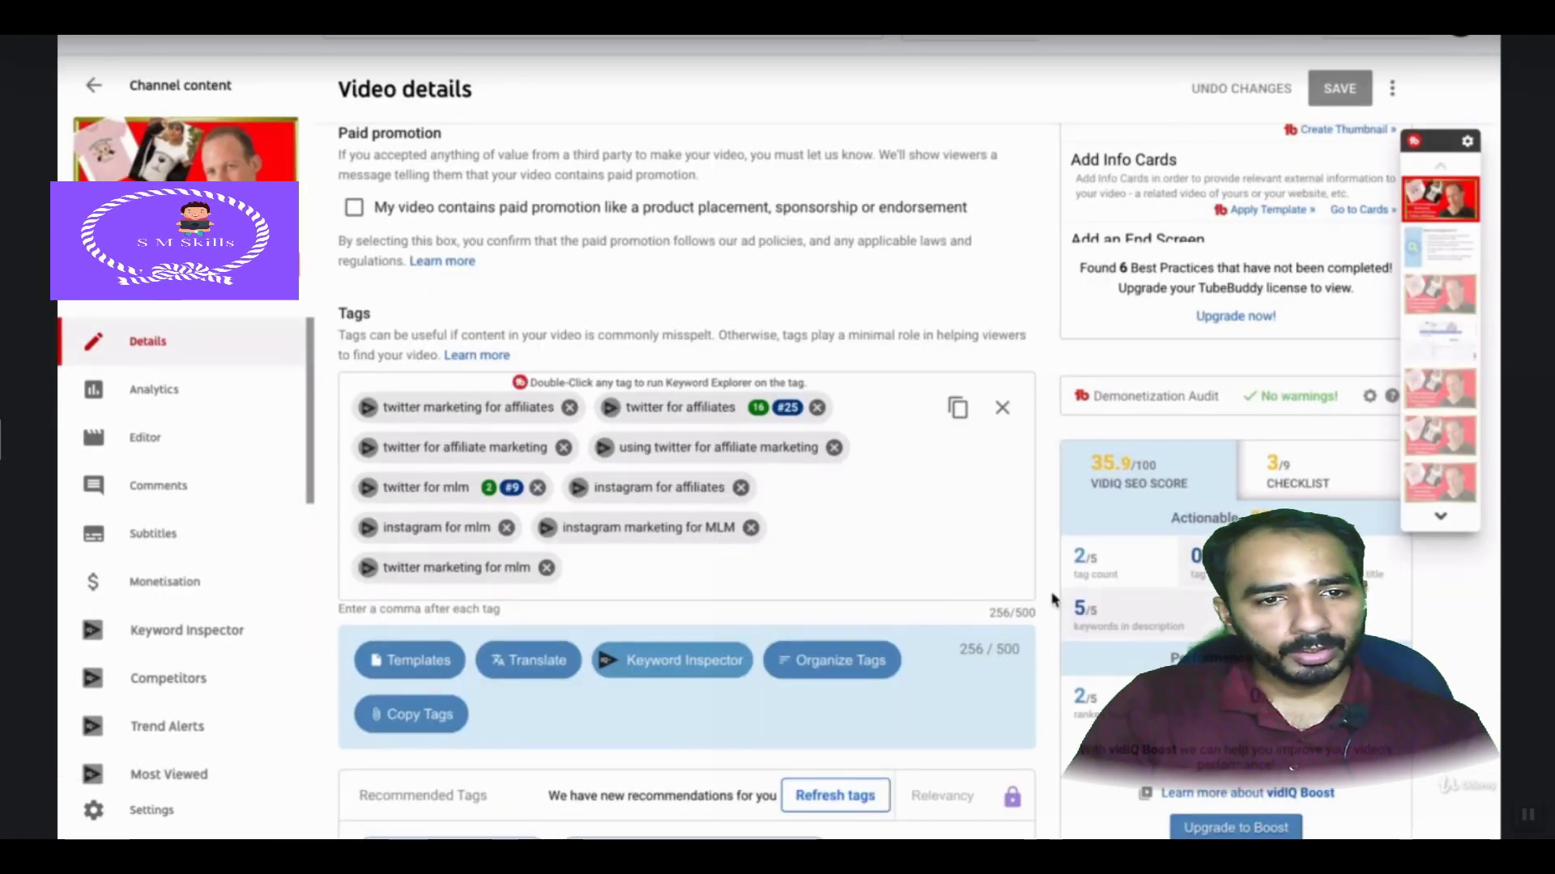
pyautogui.scroll(-3, 1053, 452)
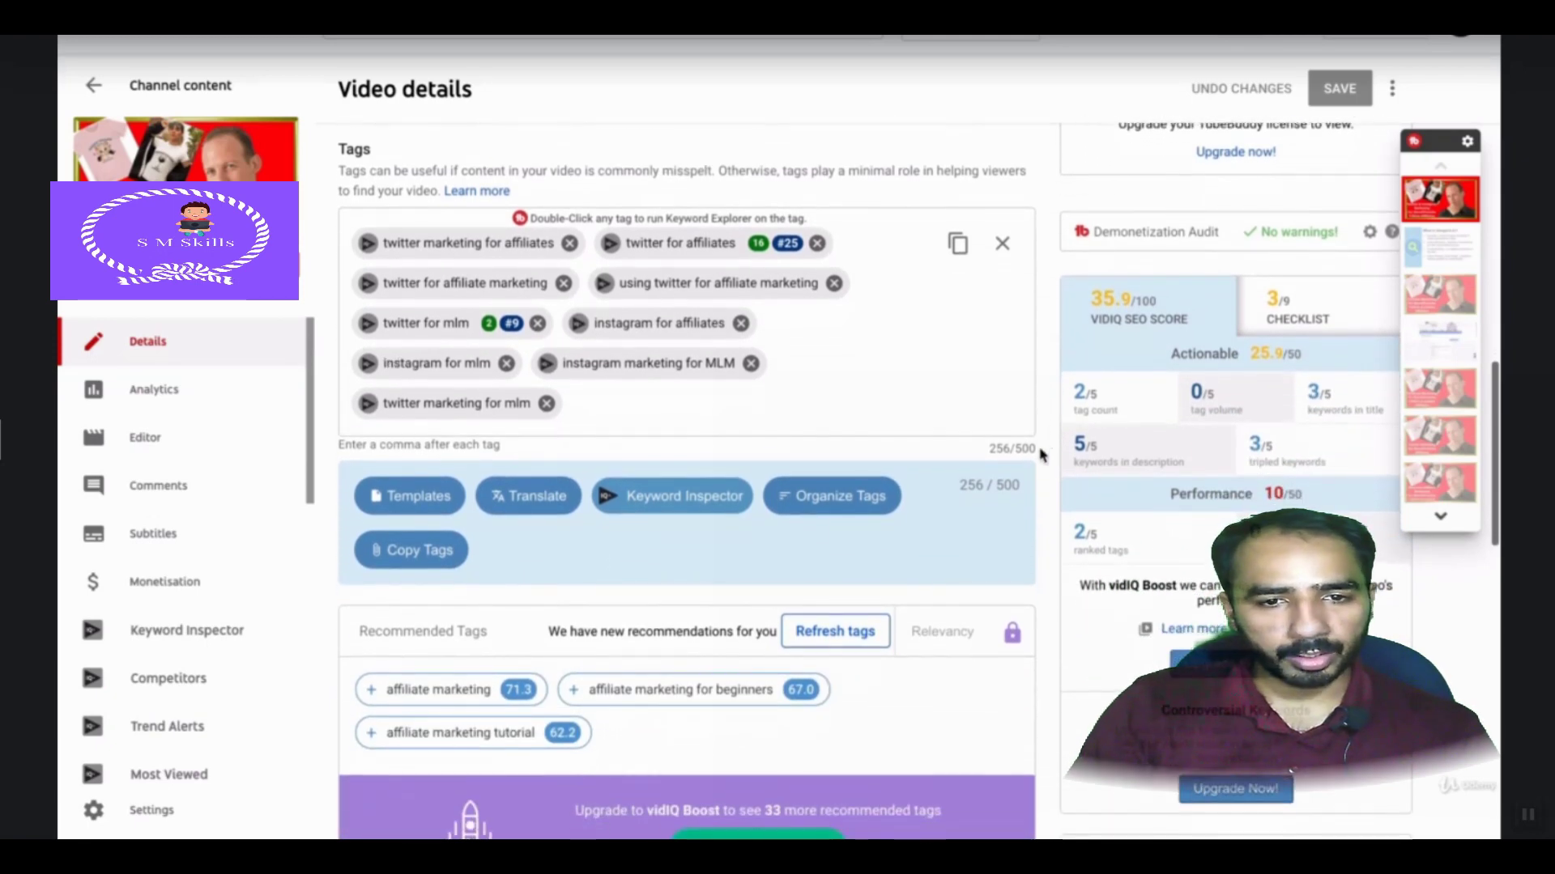
pyautogui.moveTo(604, 697)
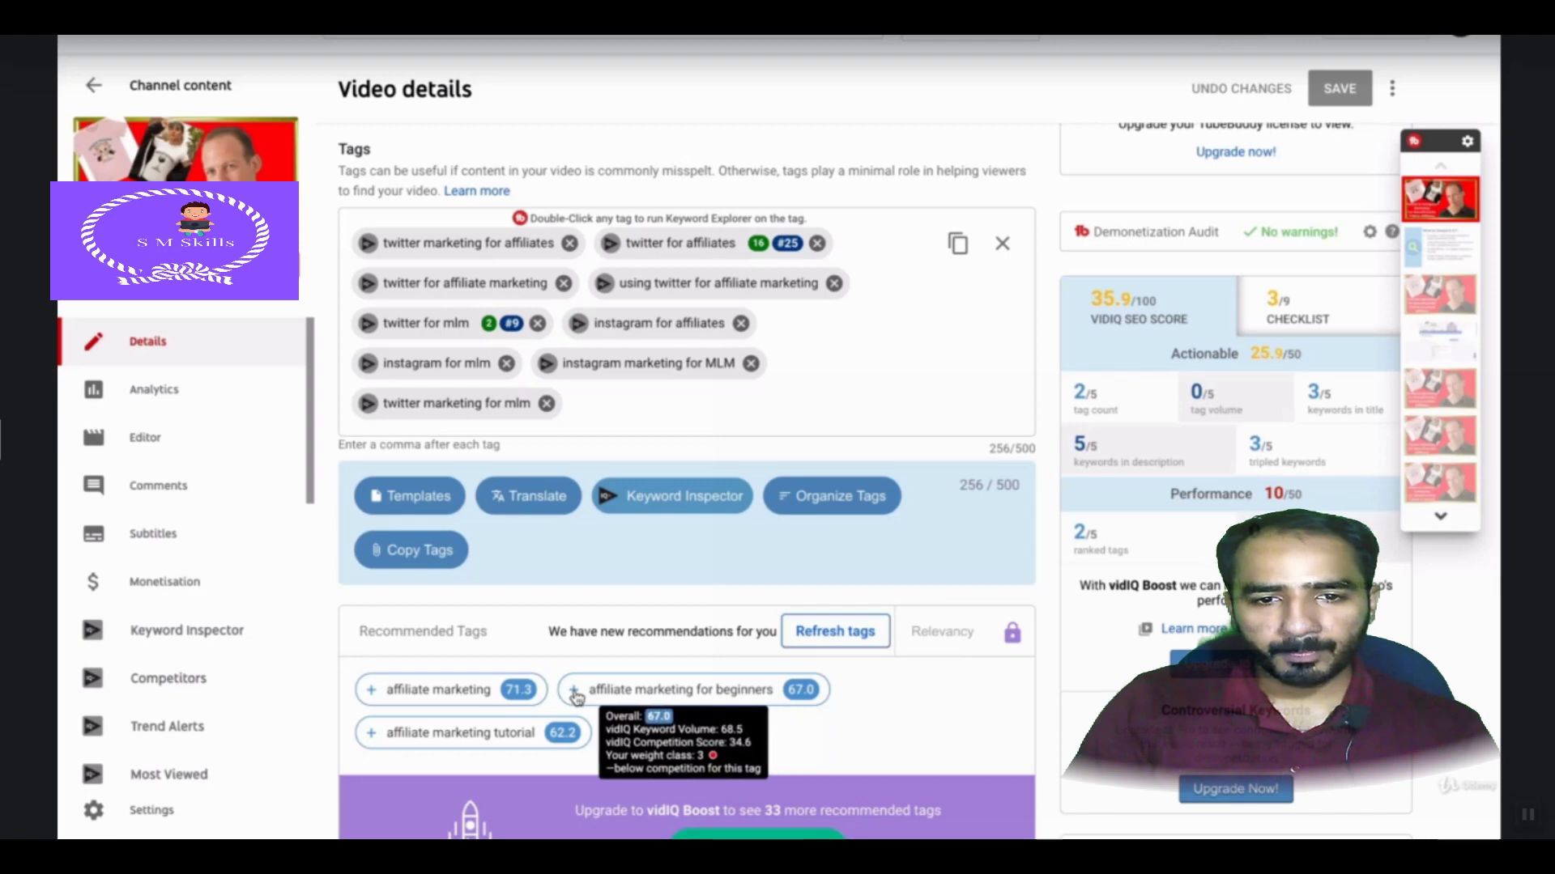
pyautogui.moveTo(474, 713)
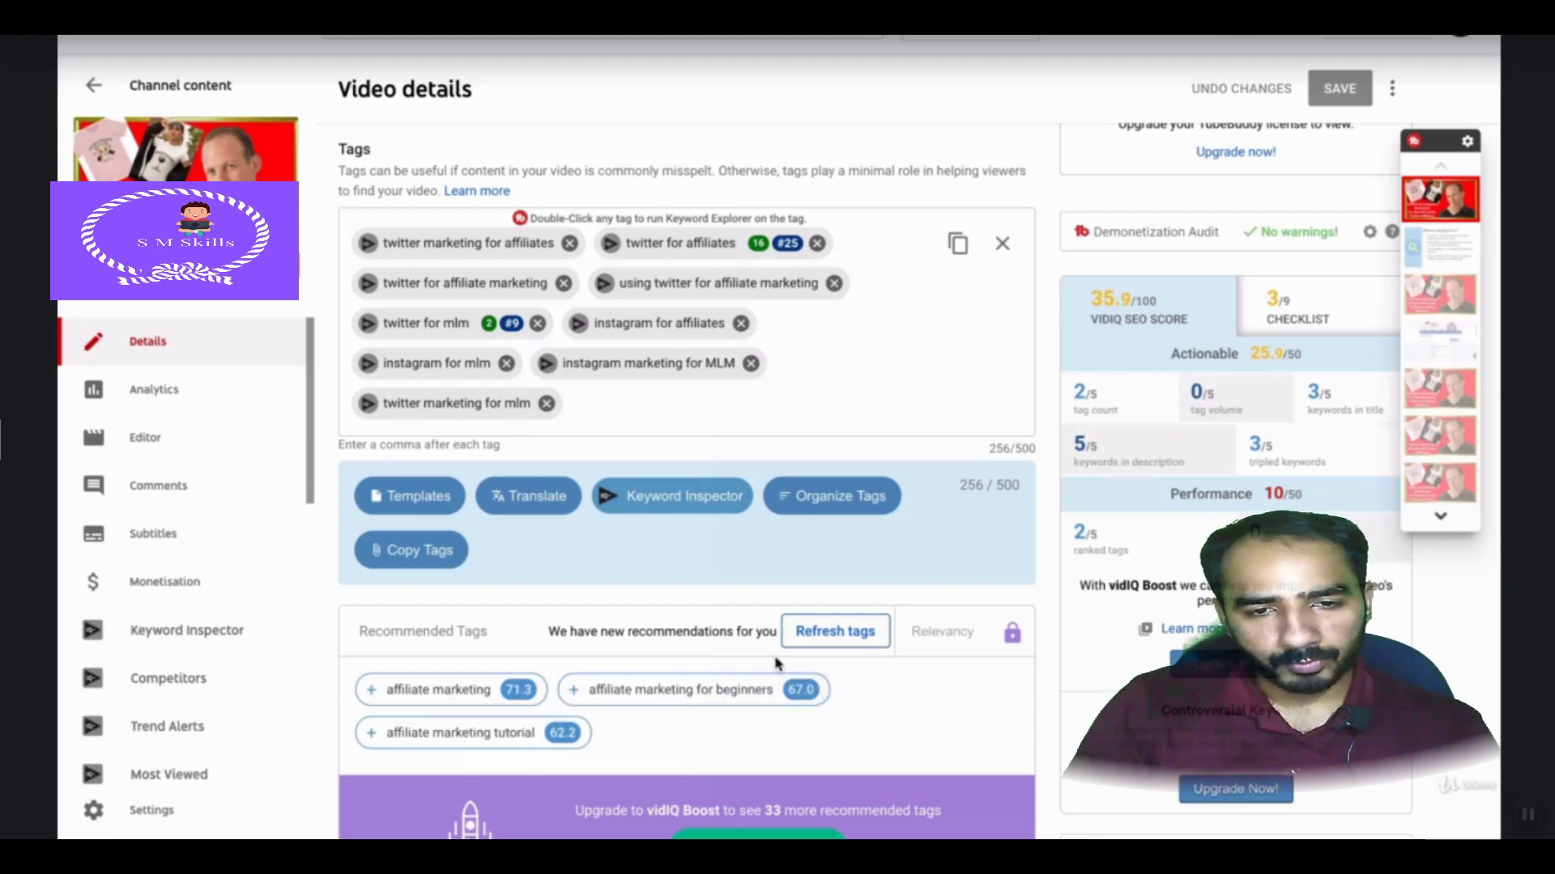
pyautogui.scroll(-2, 775, 663)
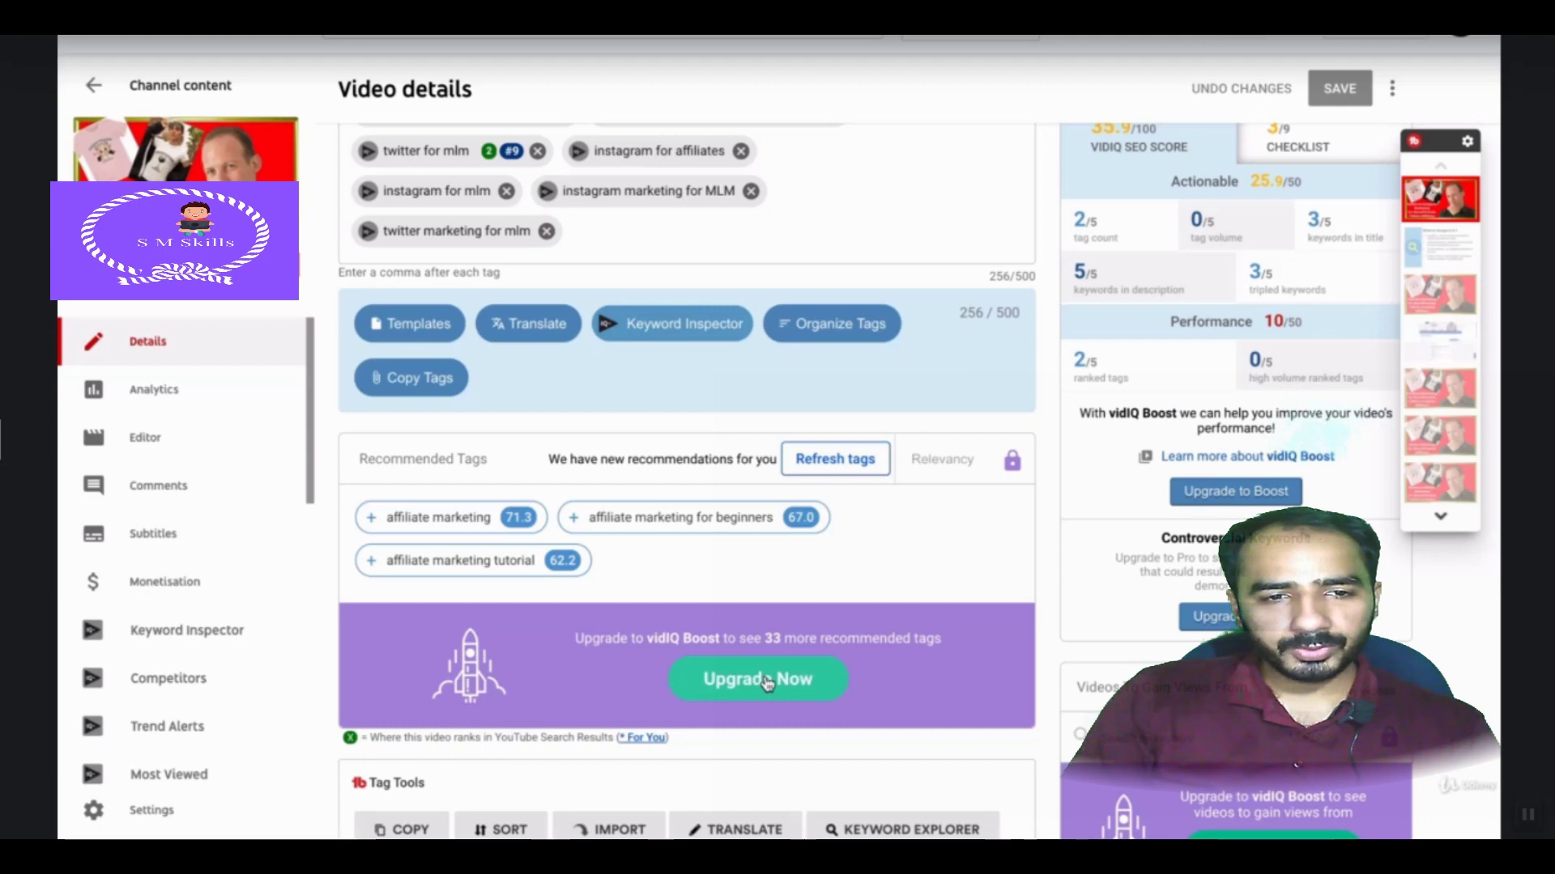
pyautogui.scroll(-2, 766, 682)
pyautogui.scroll(-4, 767, 683)
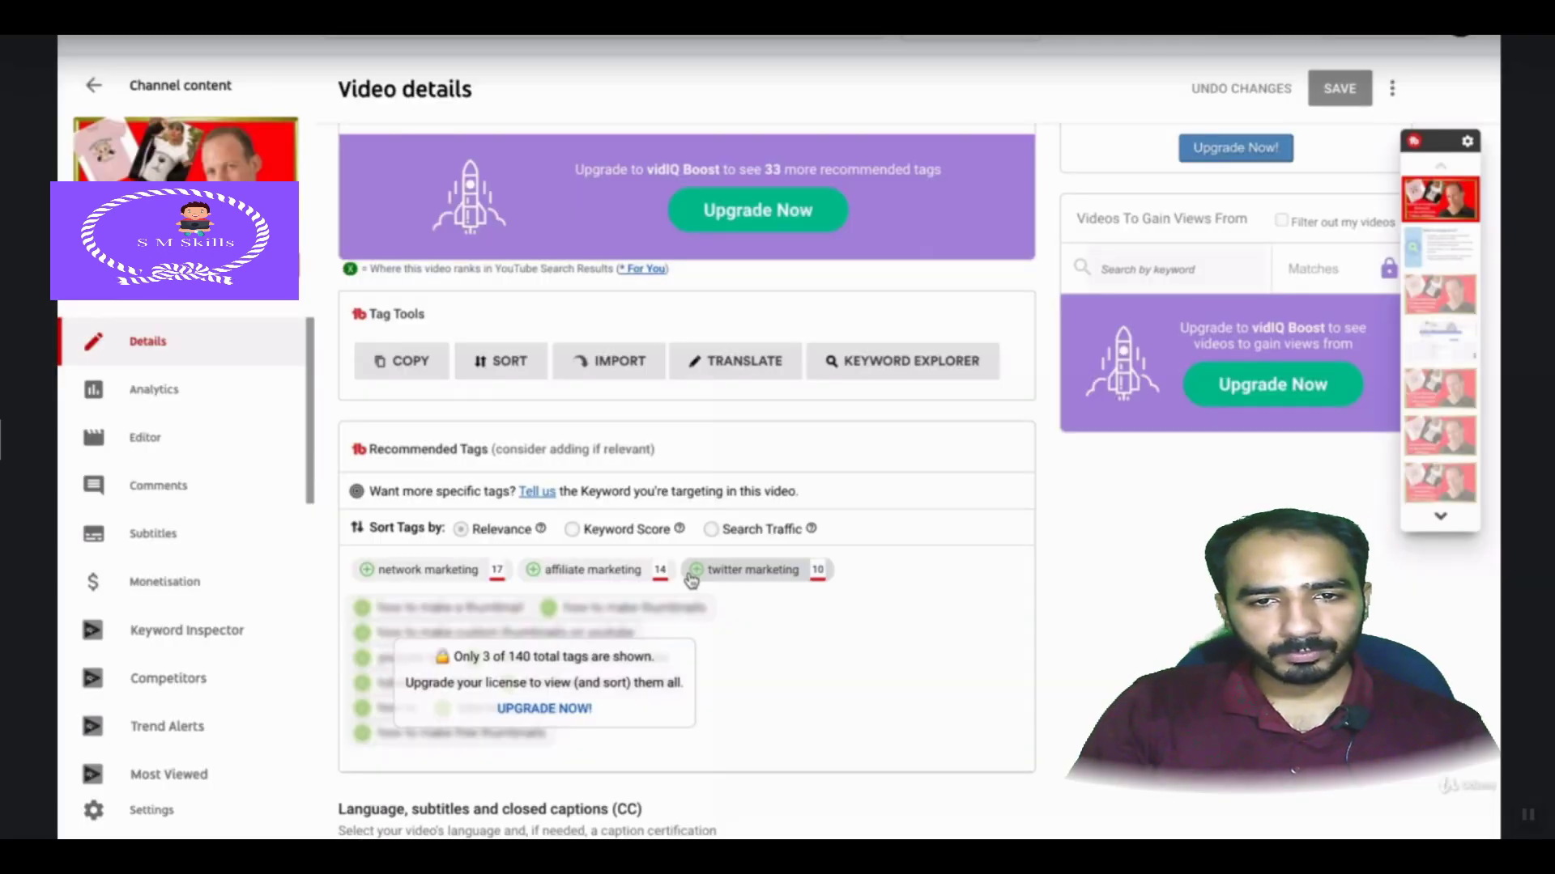
pyautogui.scroll(3, 690, 579)
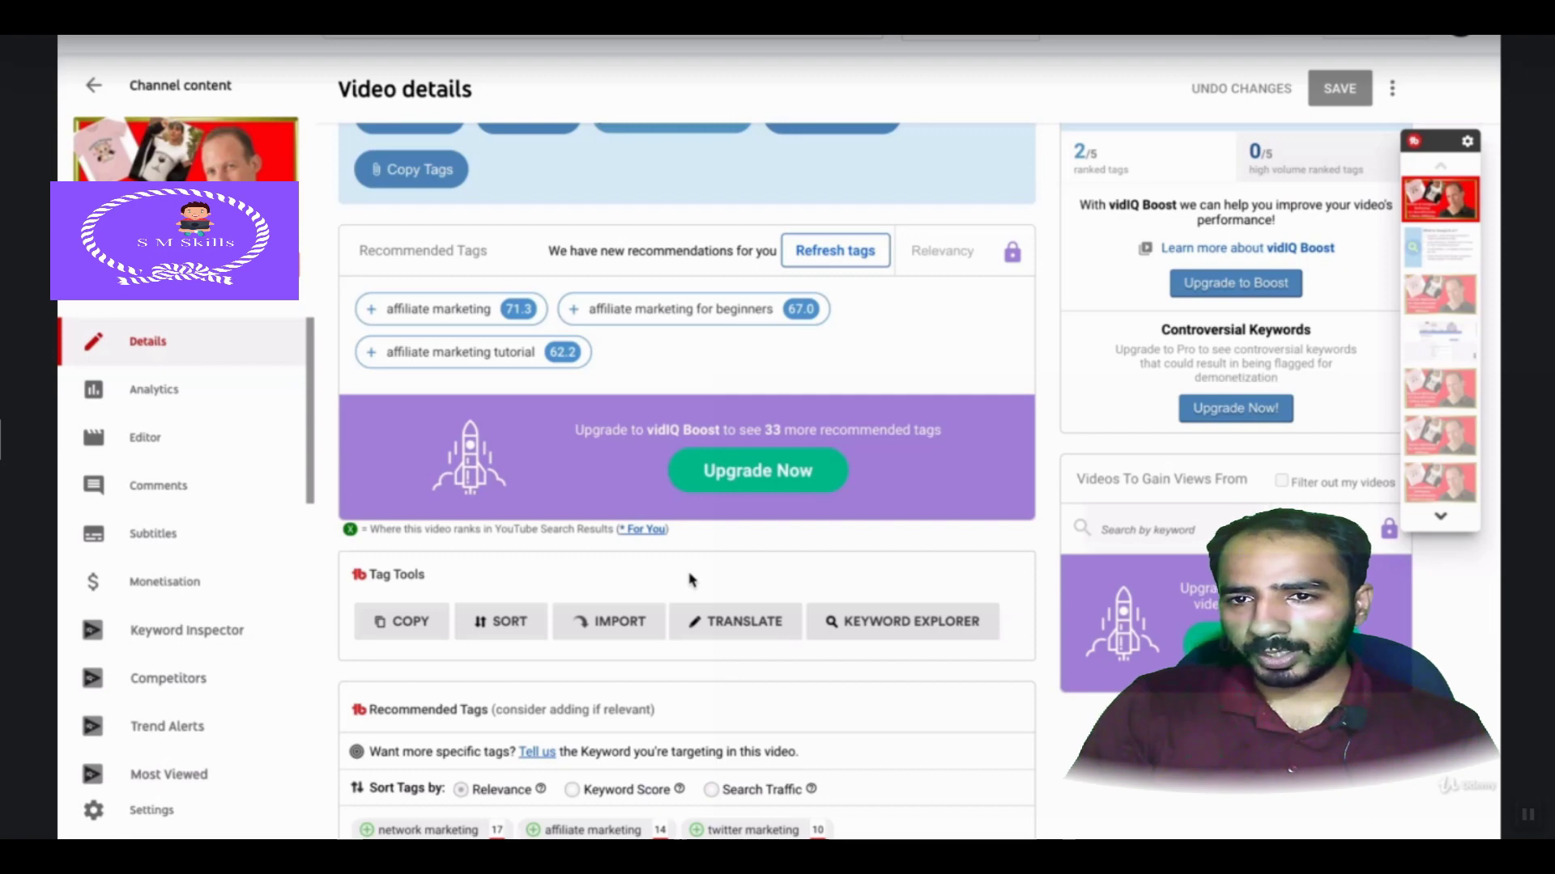
pyautogui.scroll(6, 691, 579)
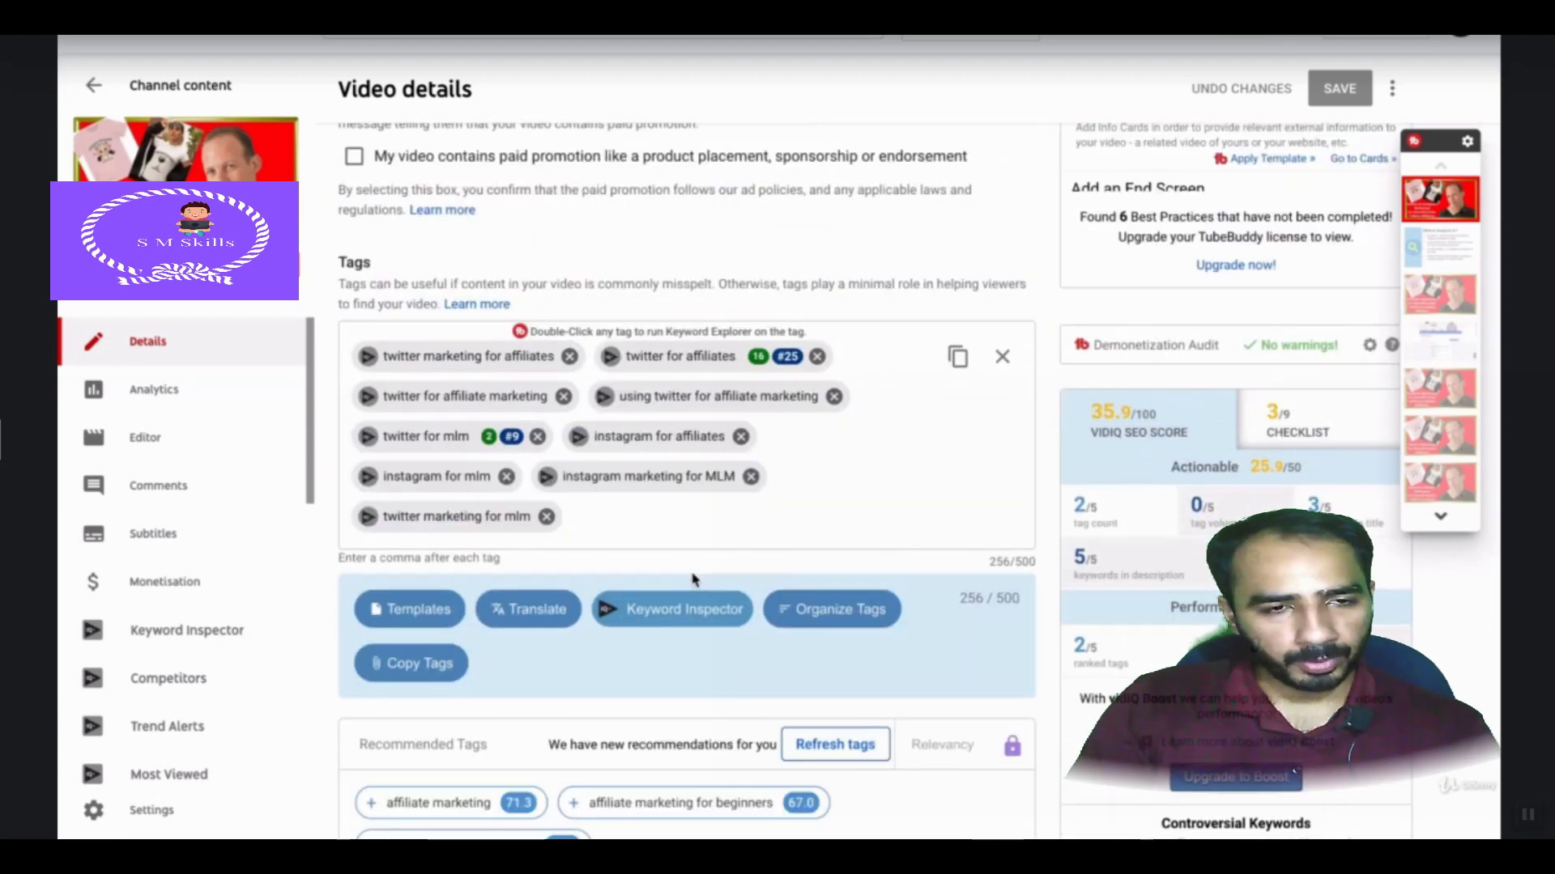
# - Add 'twitter affiliate marketing' from vidIQ's suggestions as a tag and save the video
pyautogui.click(639, 528)
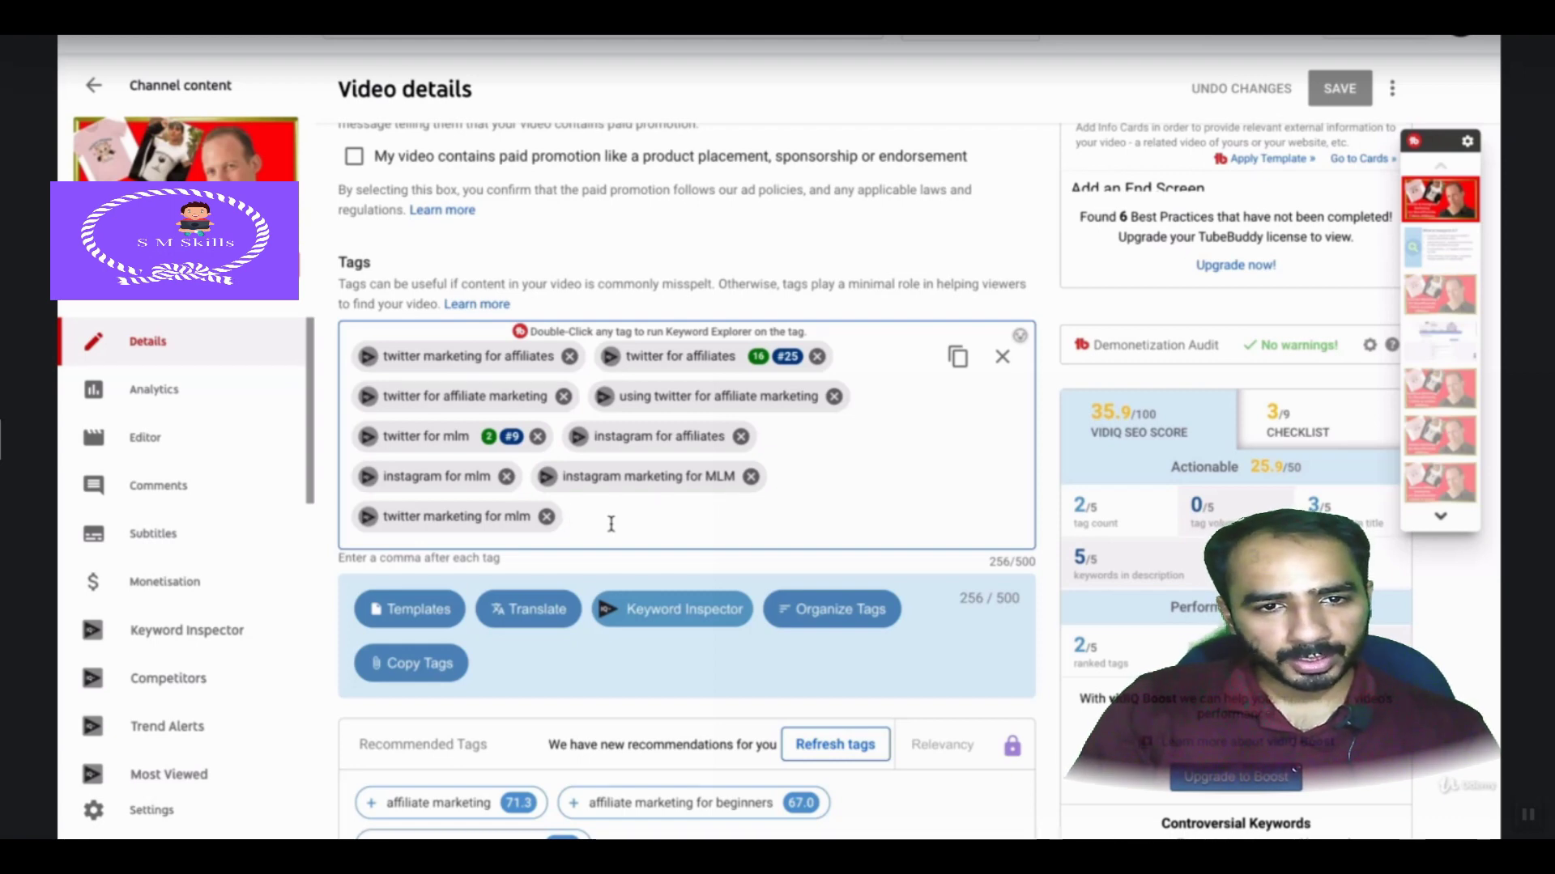
pyautogui.write('t')
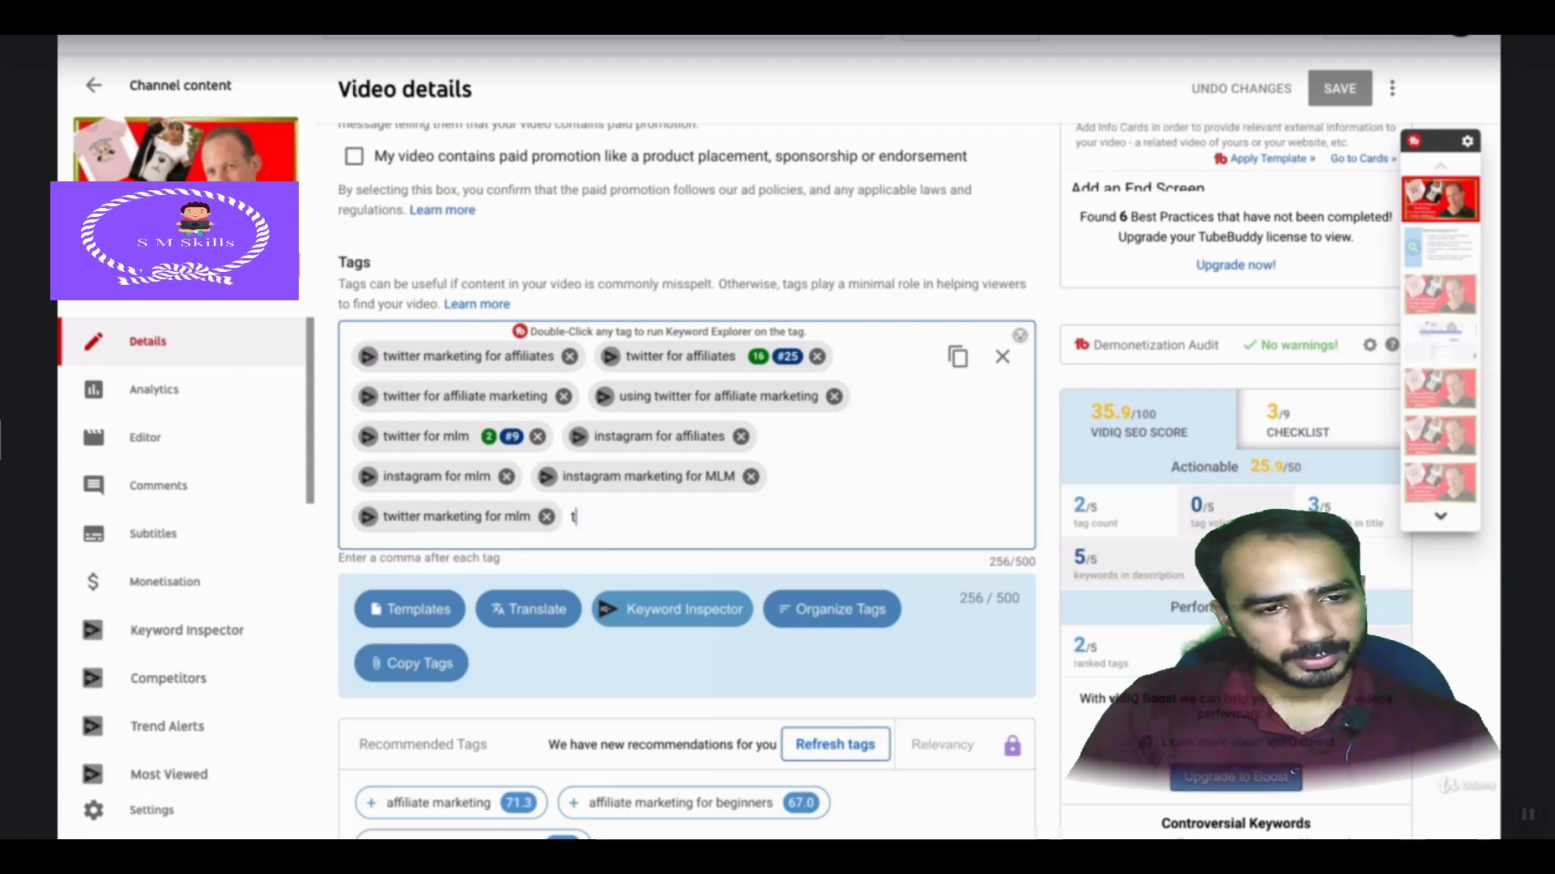
pyautogui.press('BackSpace')
pyautogui.write('affiliate twitter')
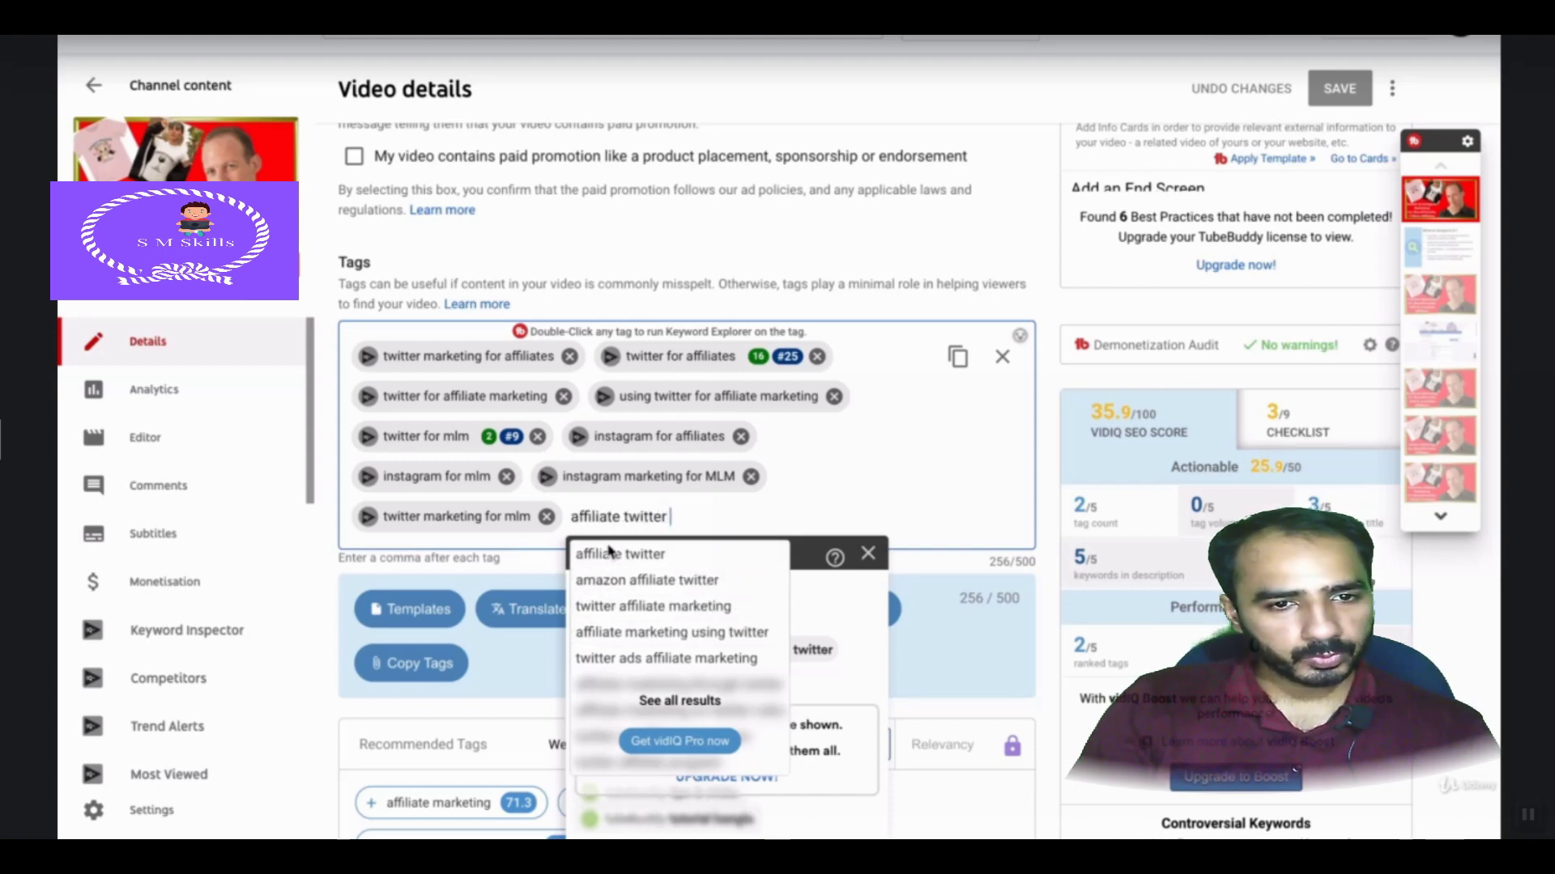
pyautogui.click(610, 609)
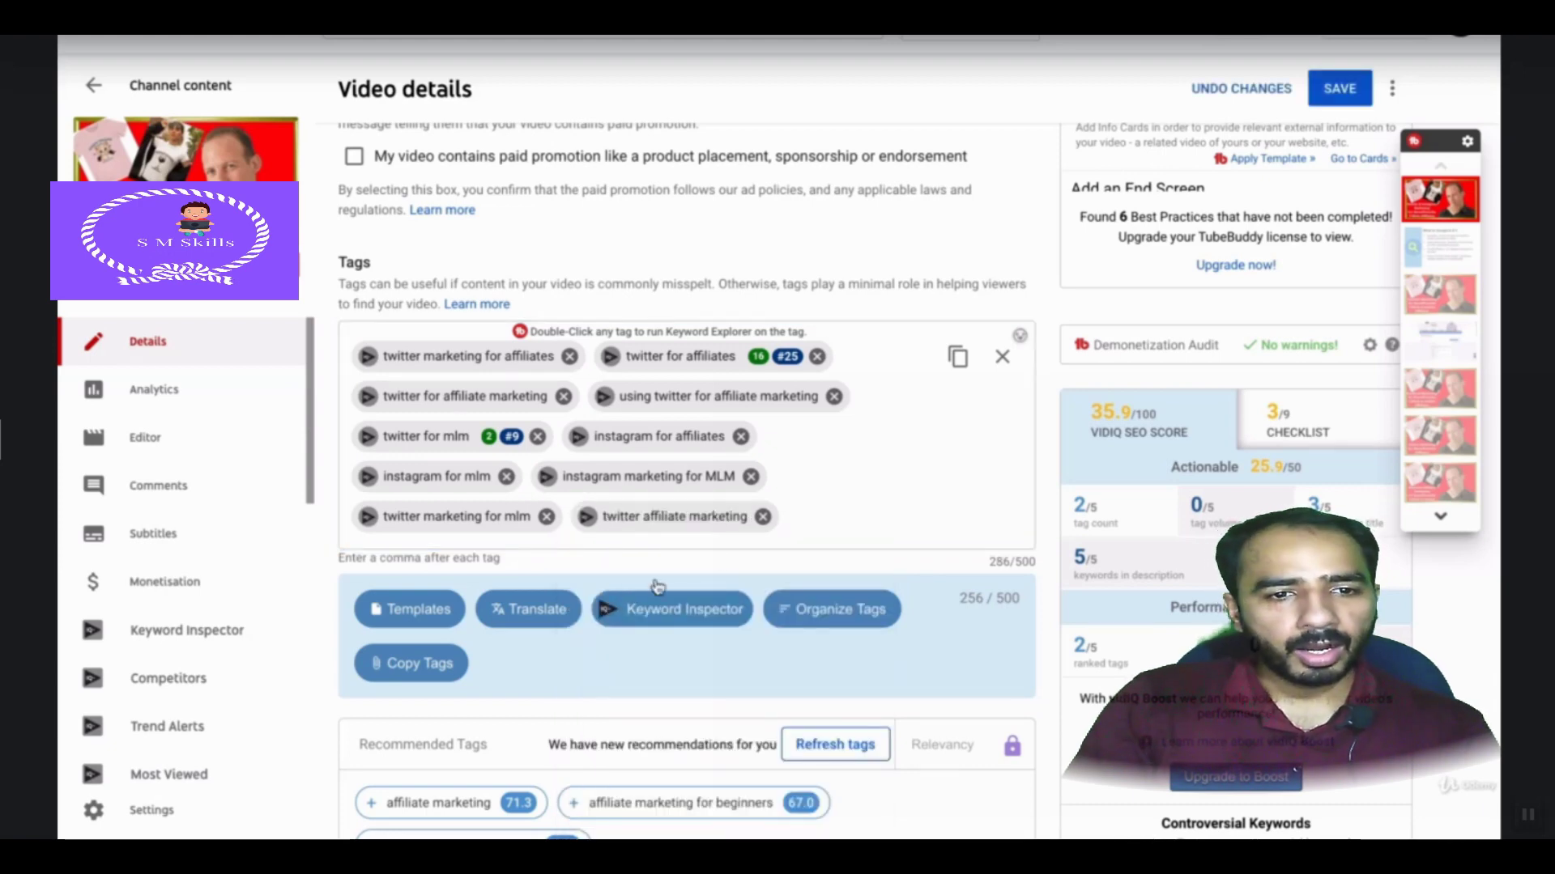
pyautogui.click(1341, 97)
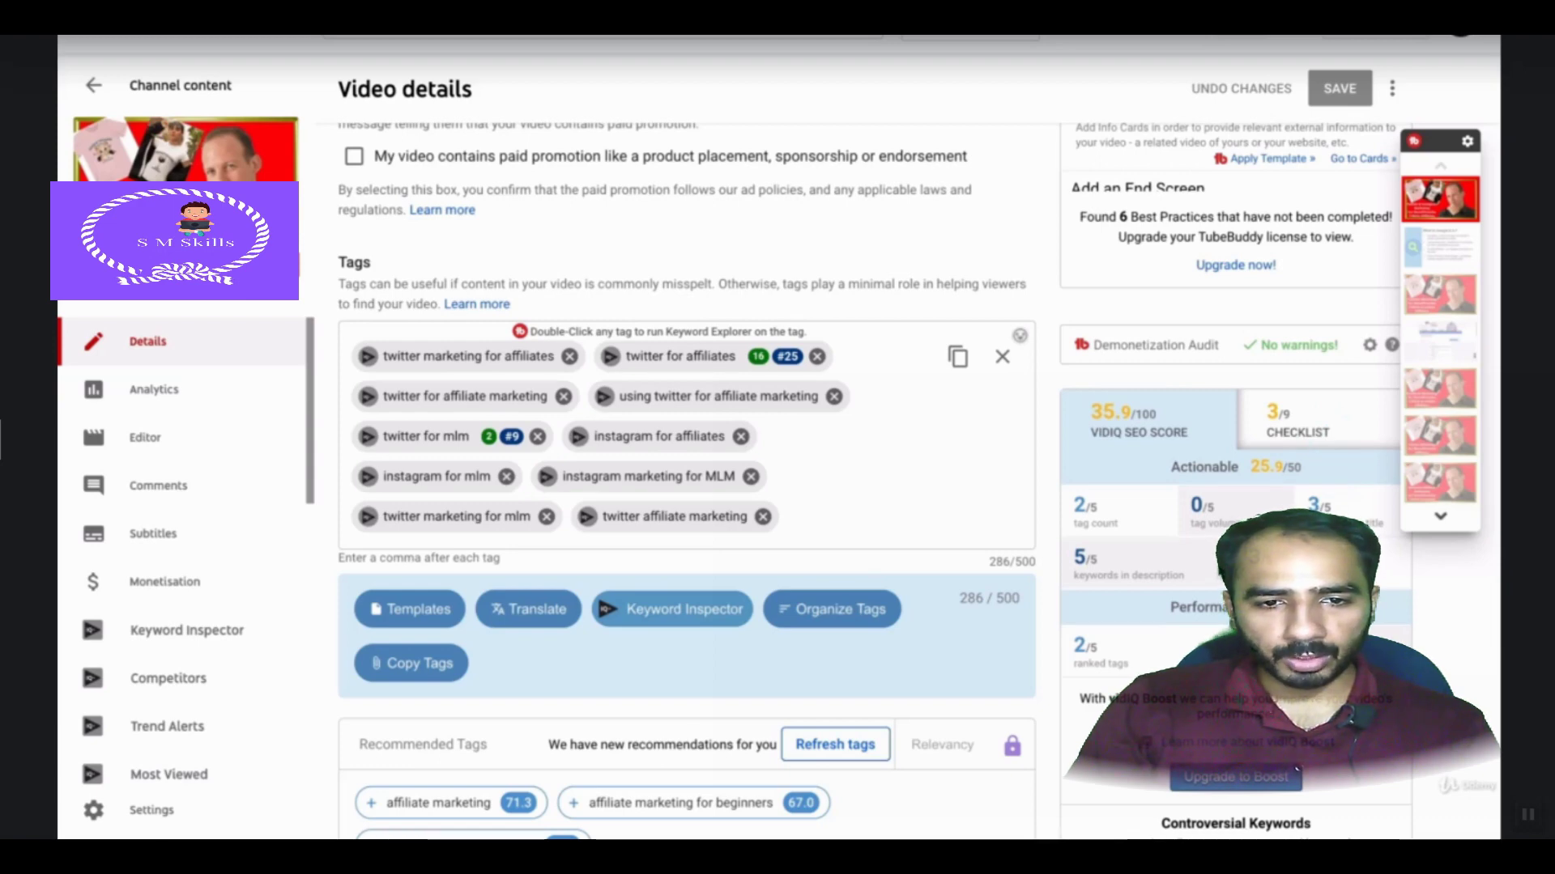
pyautogui.moveTo(1093, 535)
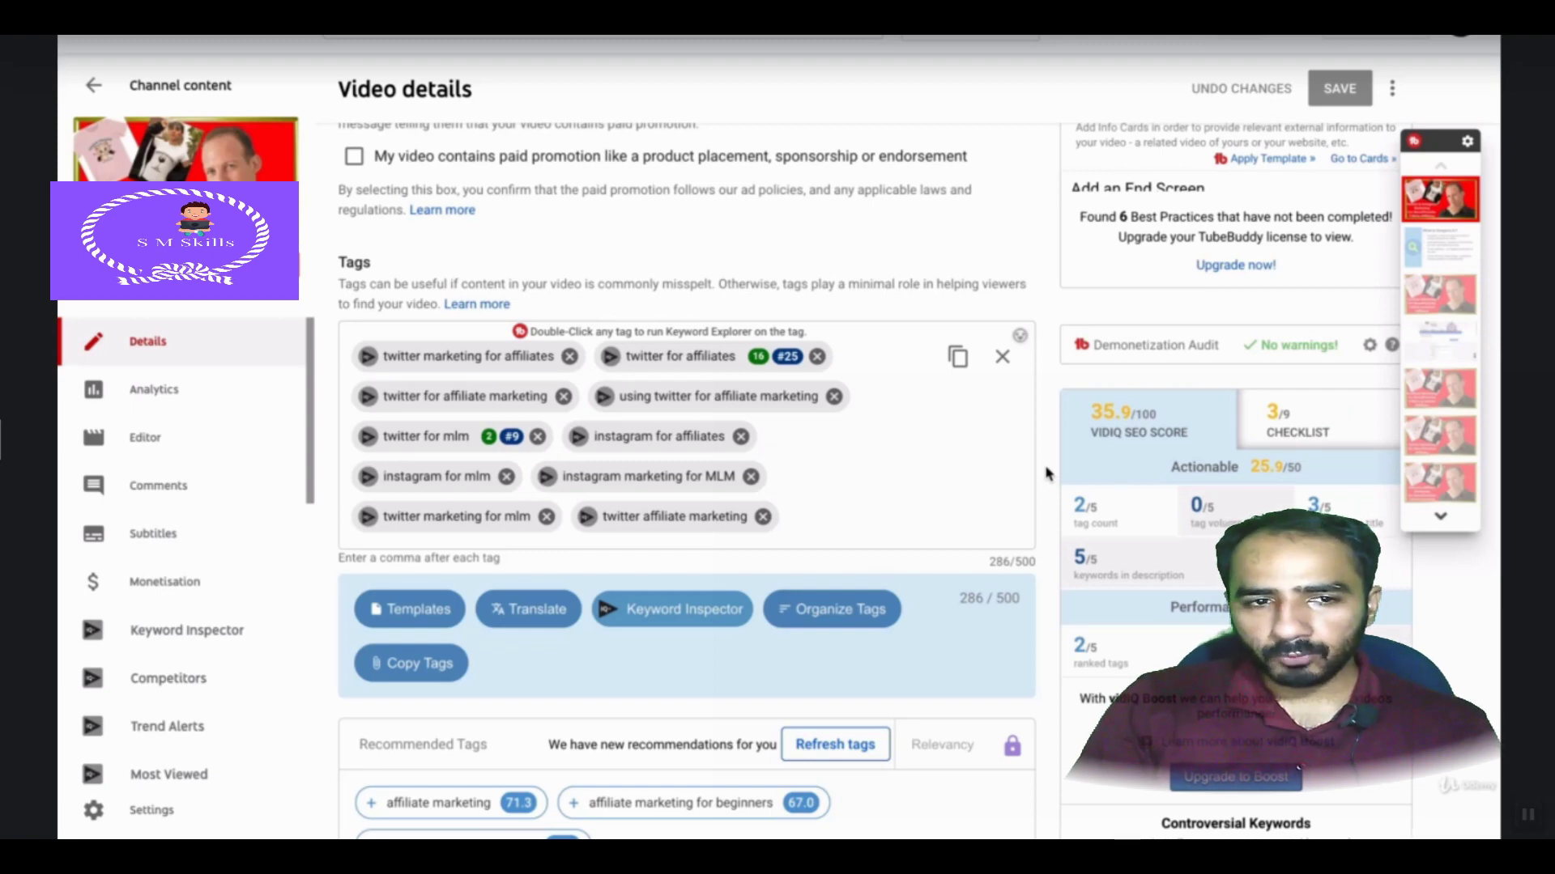
pyautogui.scroll(-2, 1044, 474)
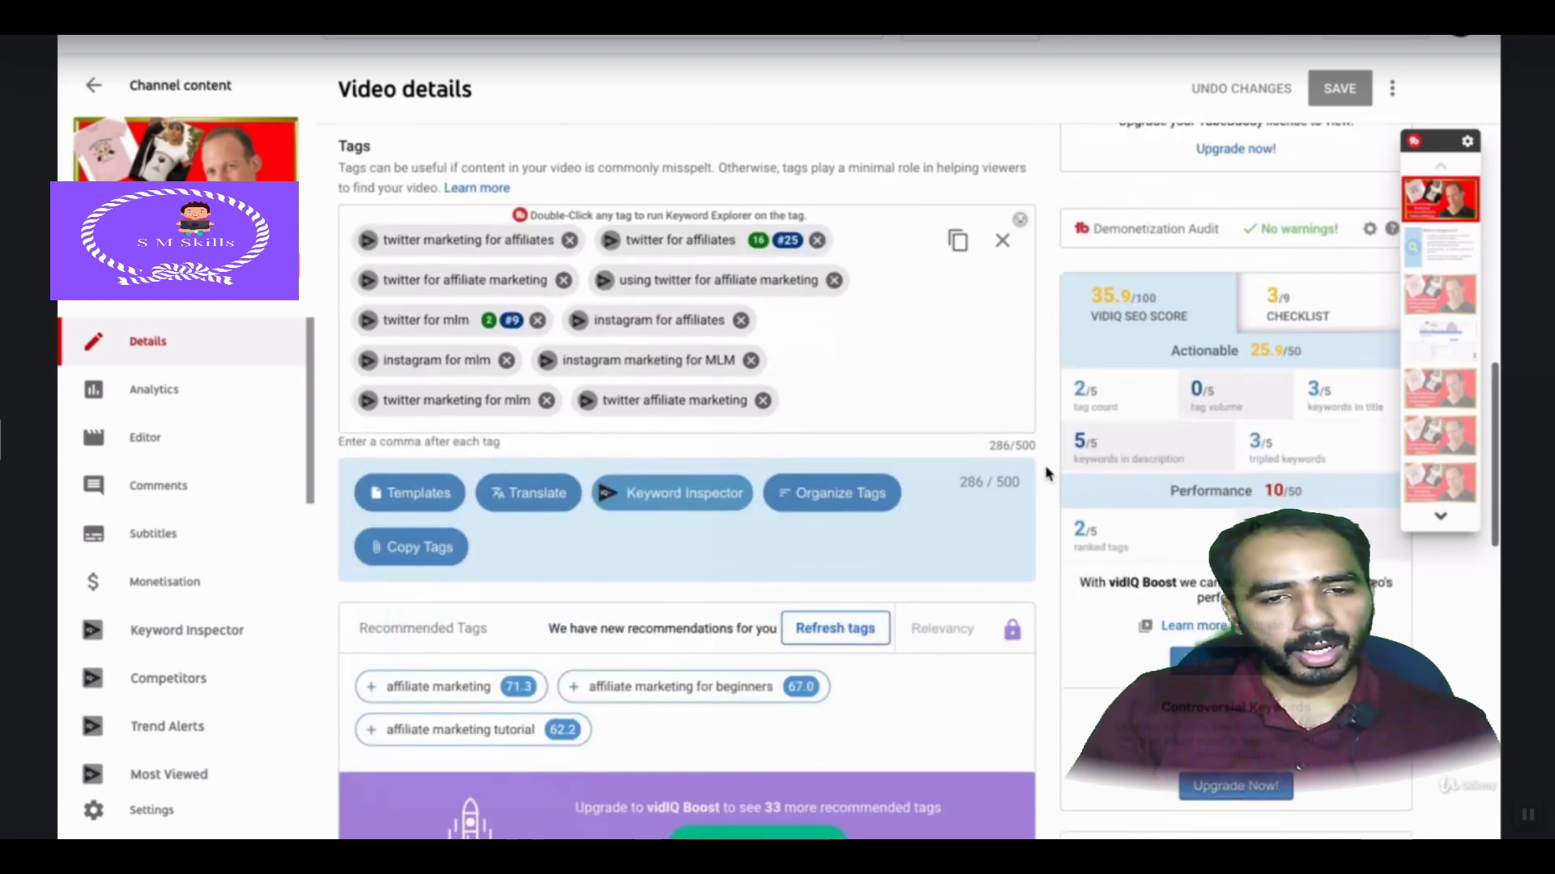
pyautogui.scroll(1, 1045, 473)
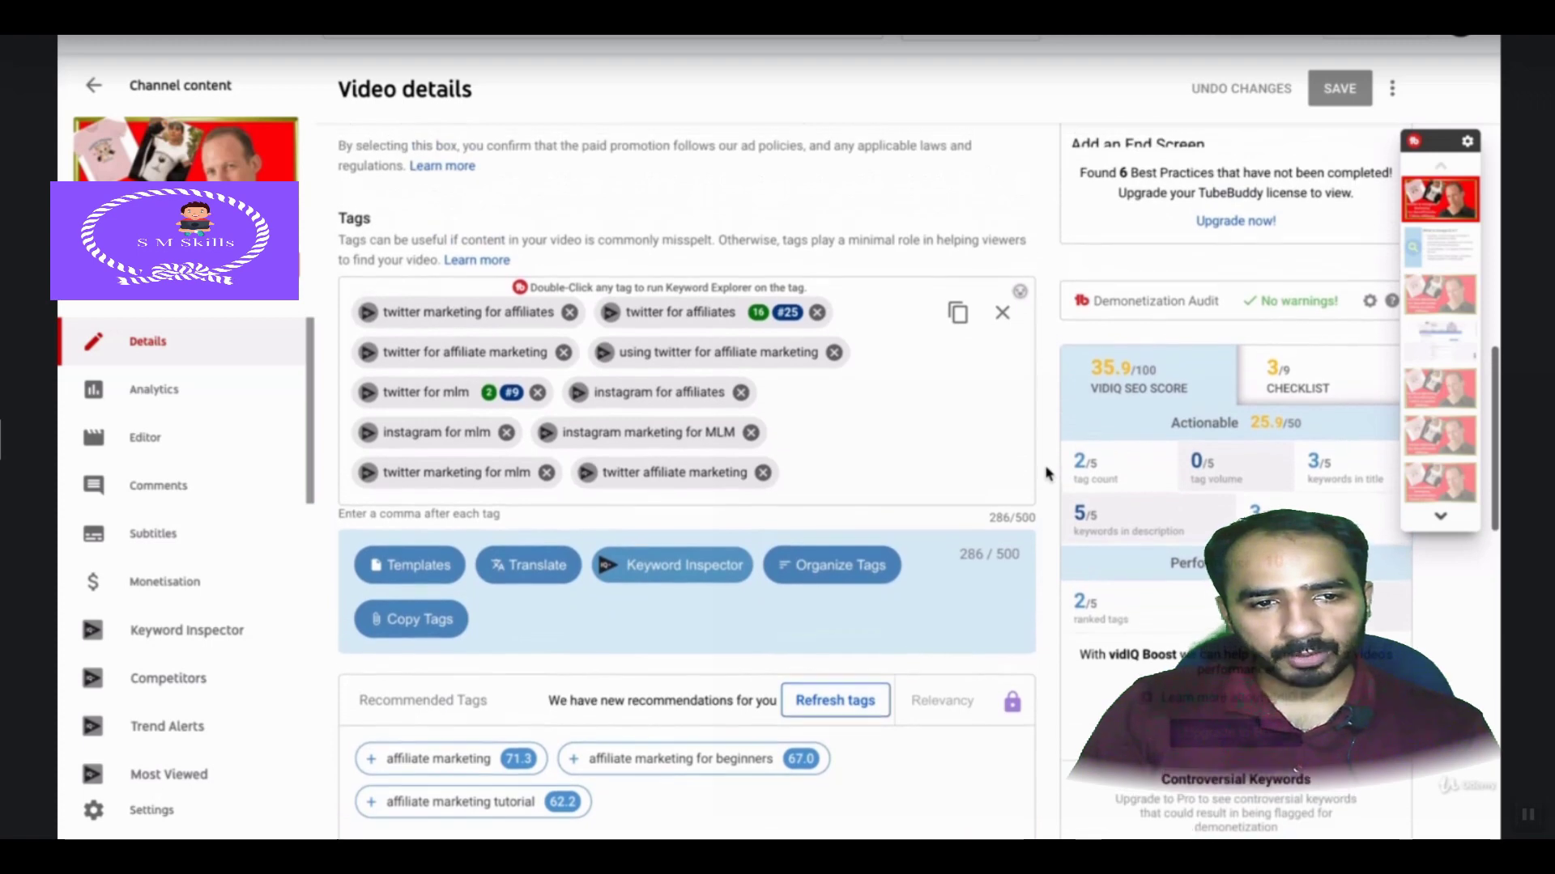